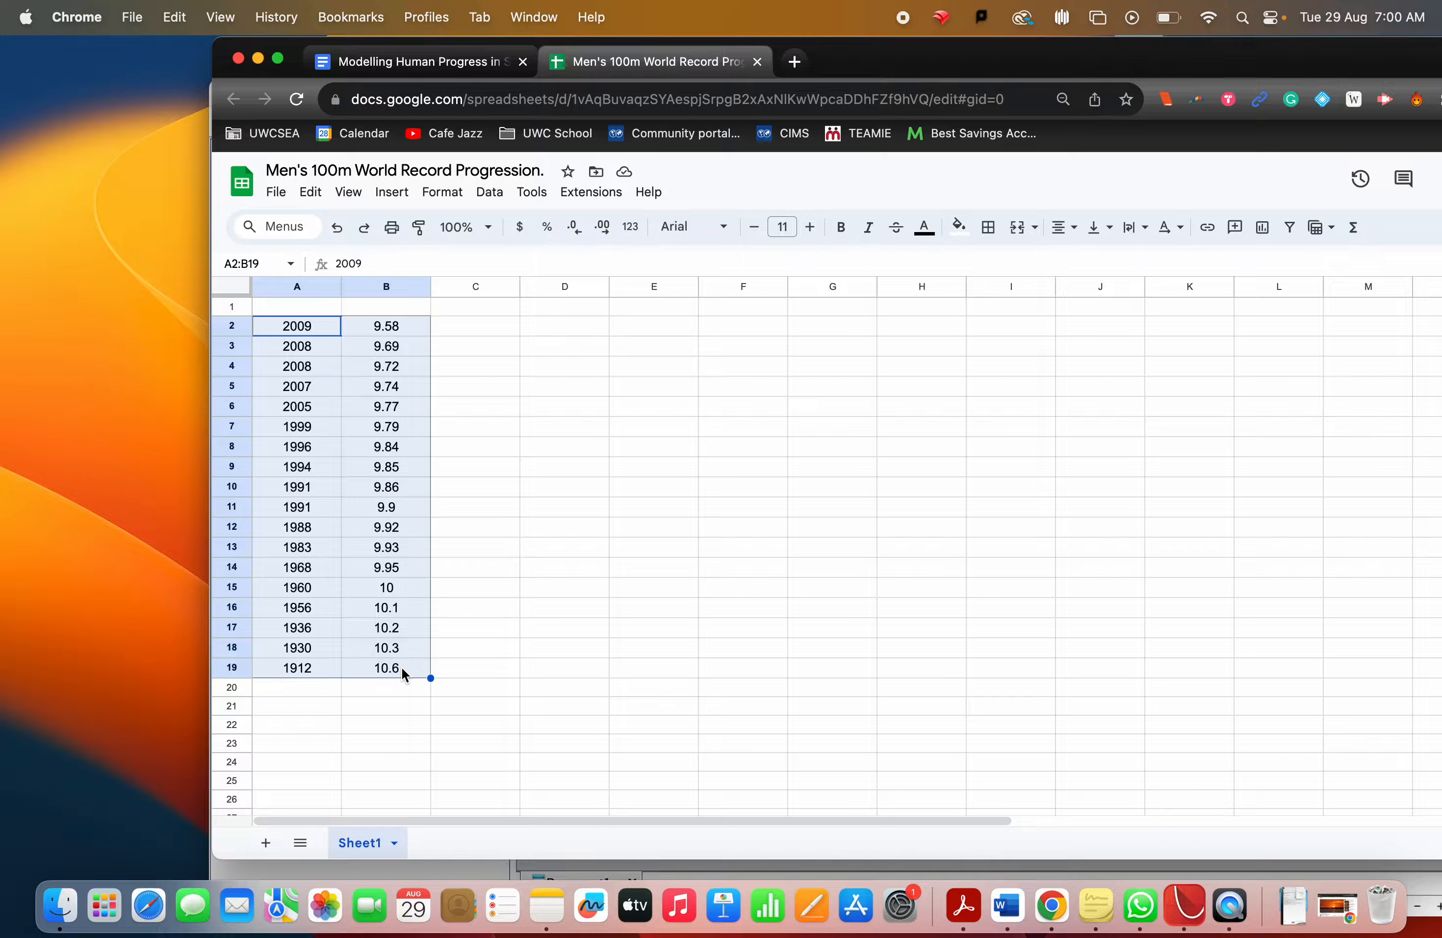
# Step: Open the Desmos graphing calculator at desmos.com/calculator in a new browser tab
pyautogui.moveTo(310, 331); pyautogui.dragTo(387, 669)
pyautogui.click(794, 61)
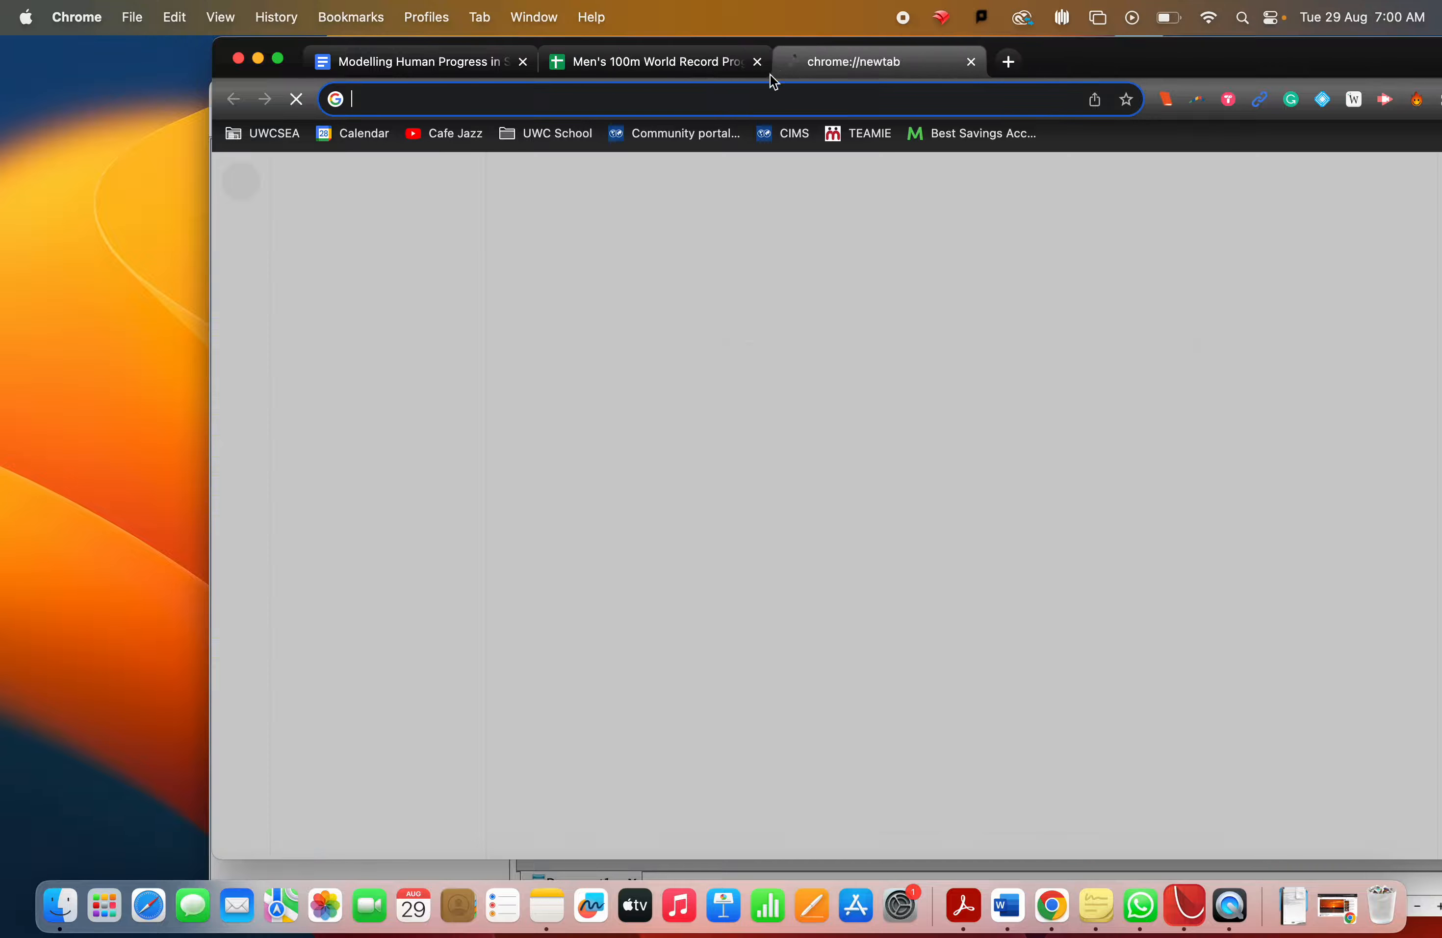
pyautogui.click(690, 98)
pyautogui.write('des')
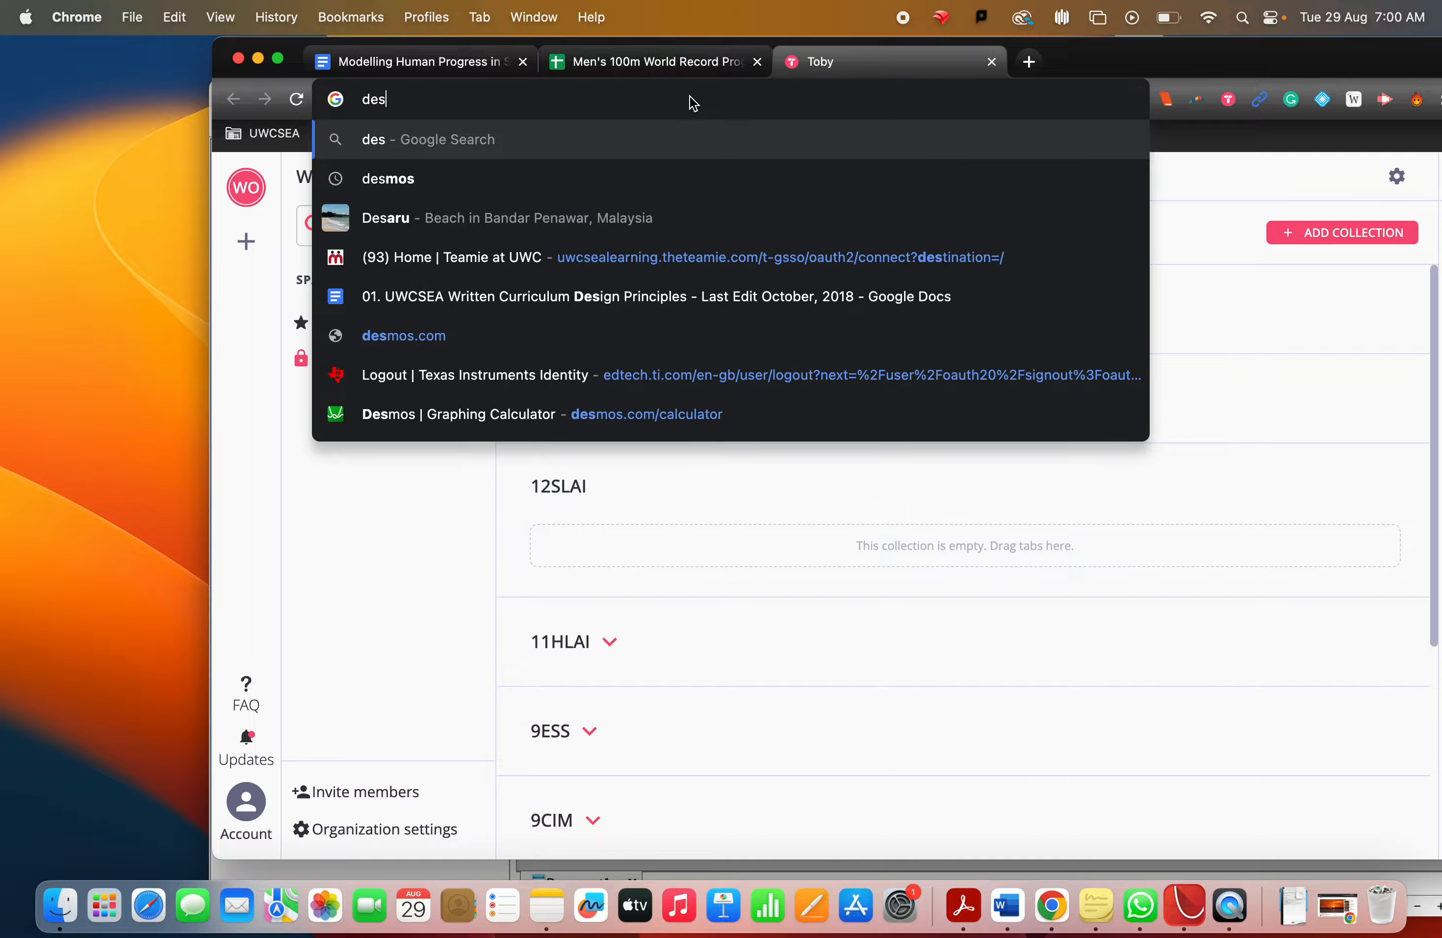
pyautogui.write('mos')
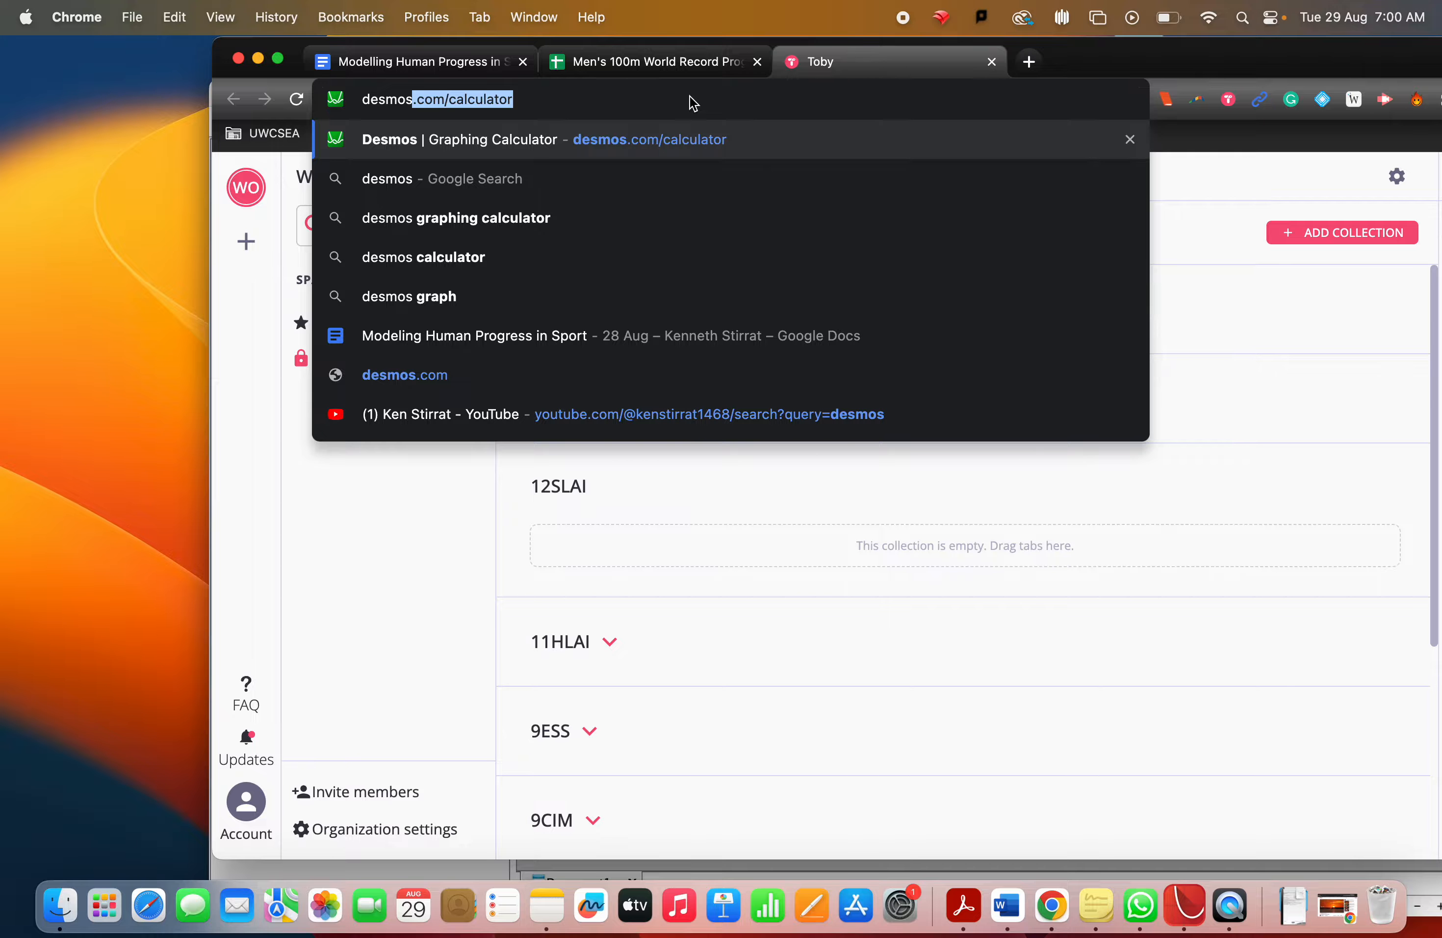
pyautogui.press('Return')
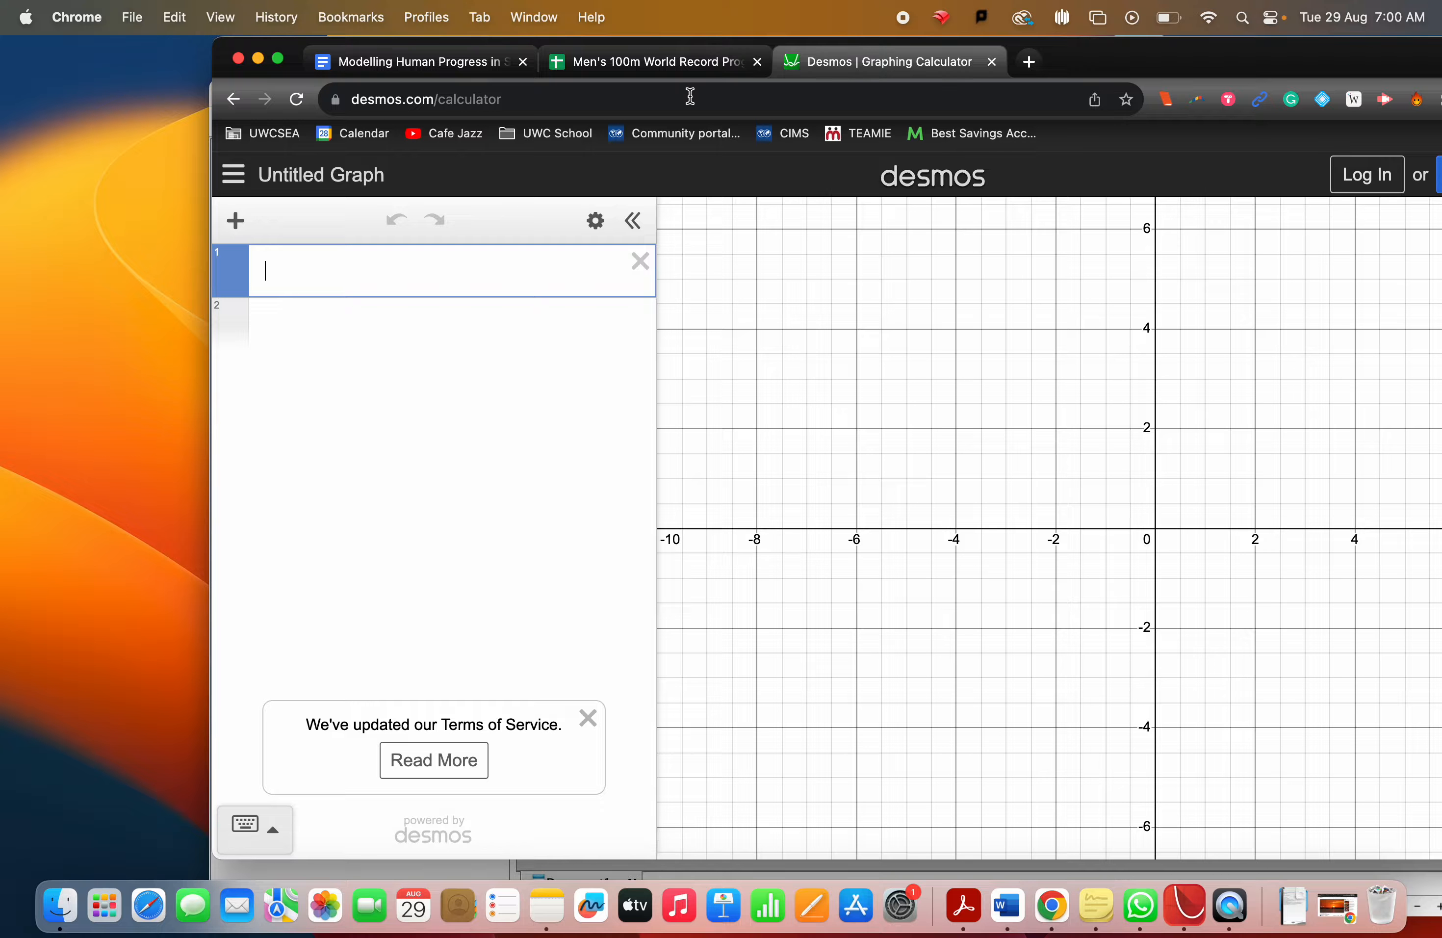
# Step: Load the desmos.com home page and launch the Graphing Calculator from it
pyautogui.click(690, 97)
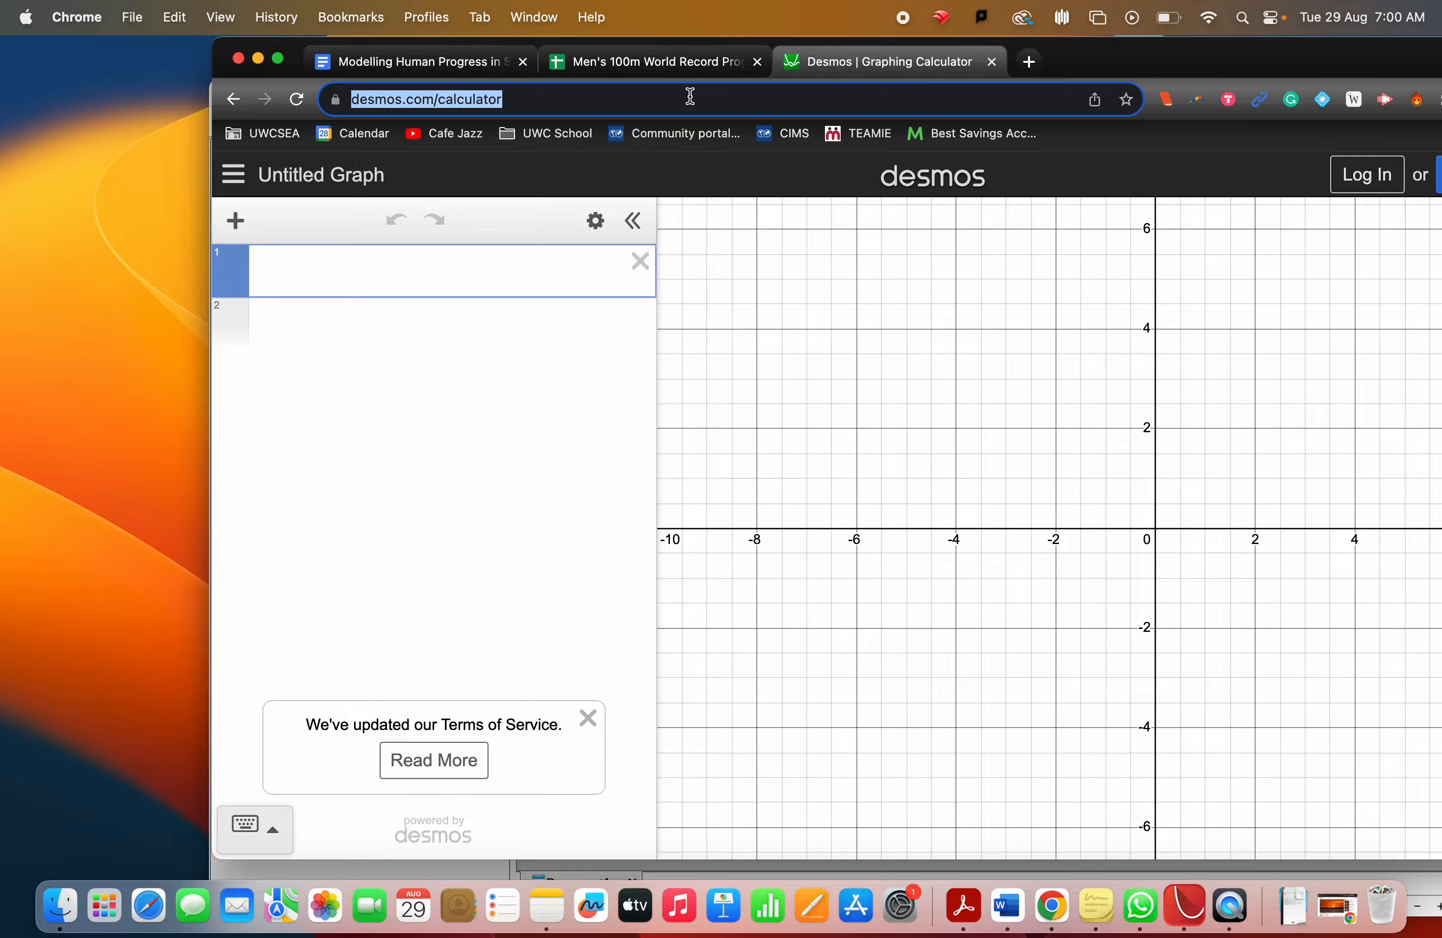
pyautogui.write('desmos.com')
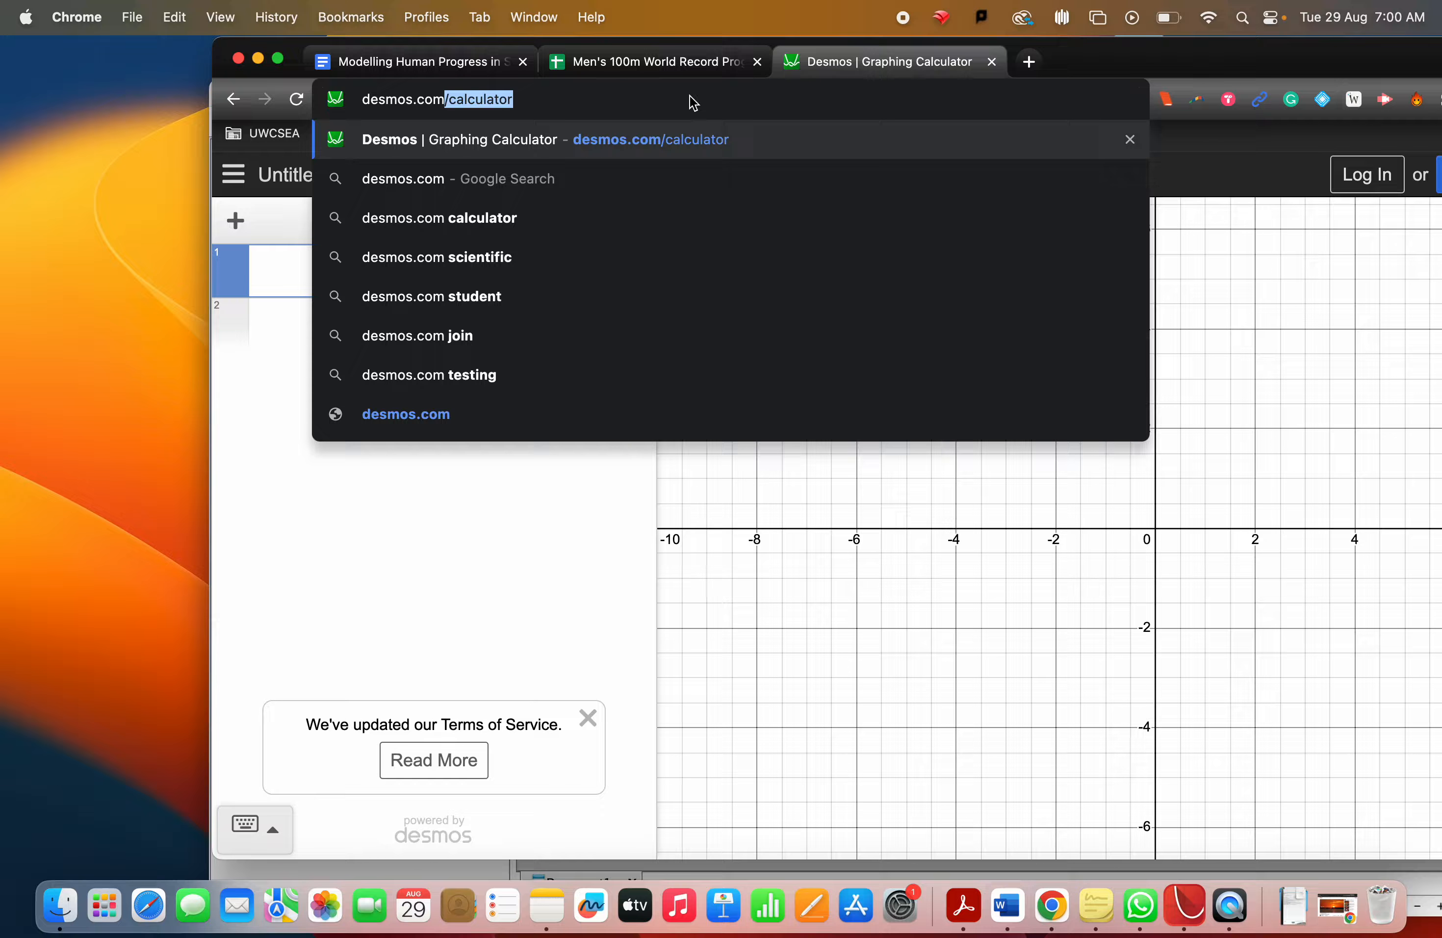
pyautogui.press('BackSpace')
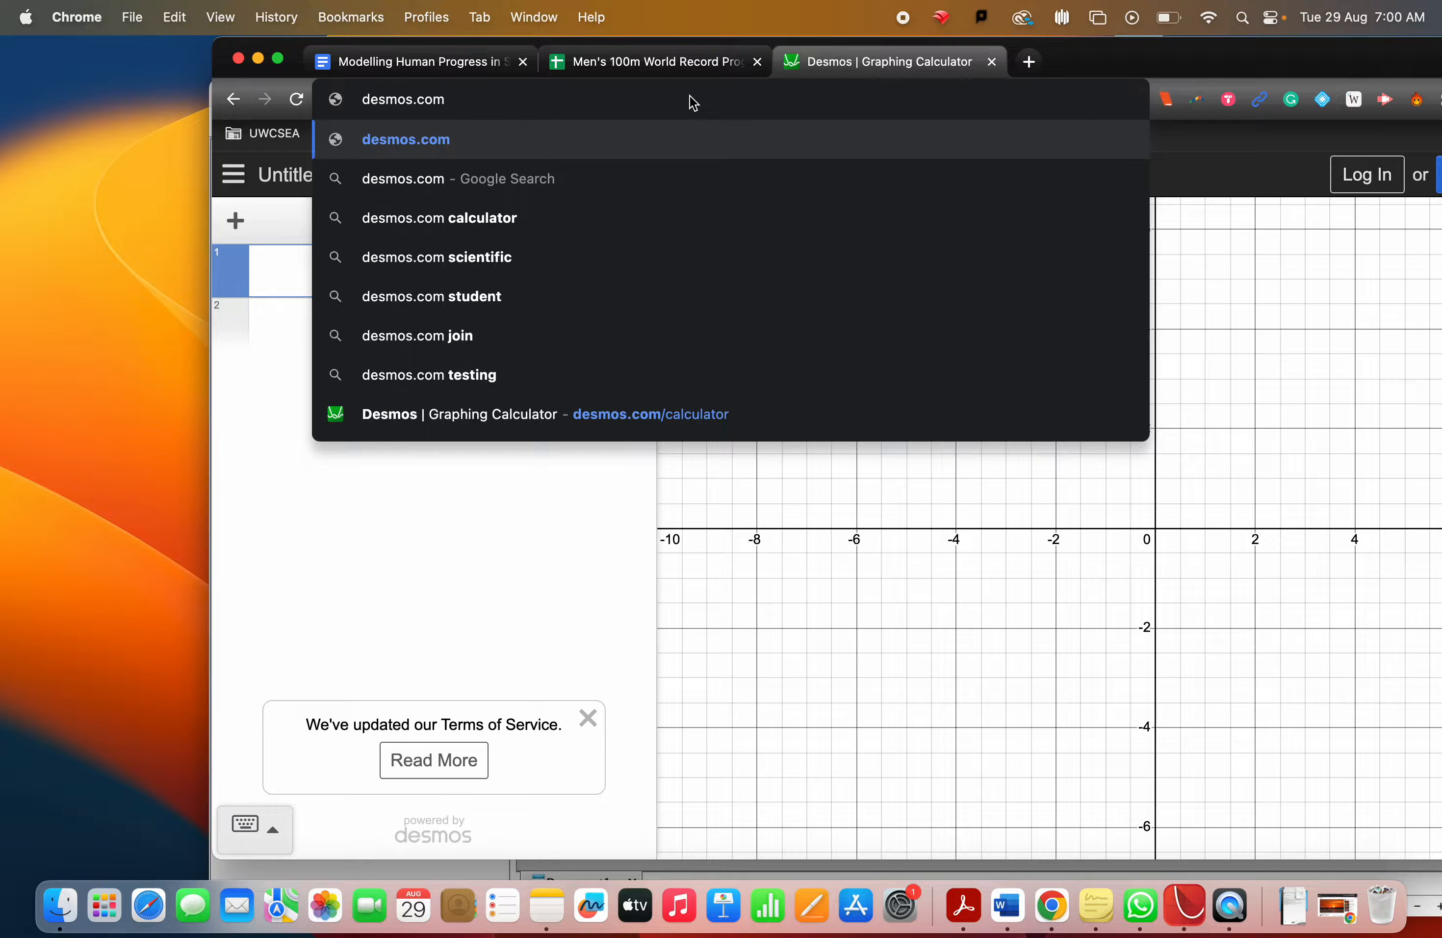
pyautogui.press('Return')
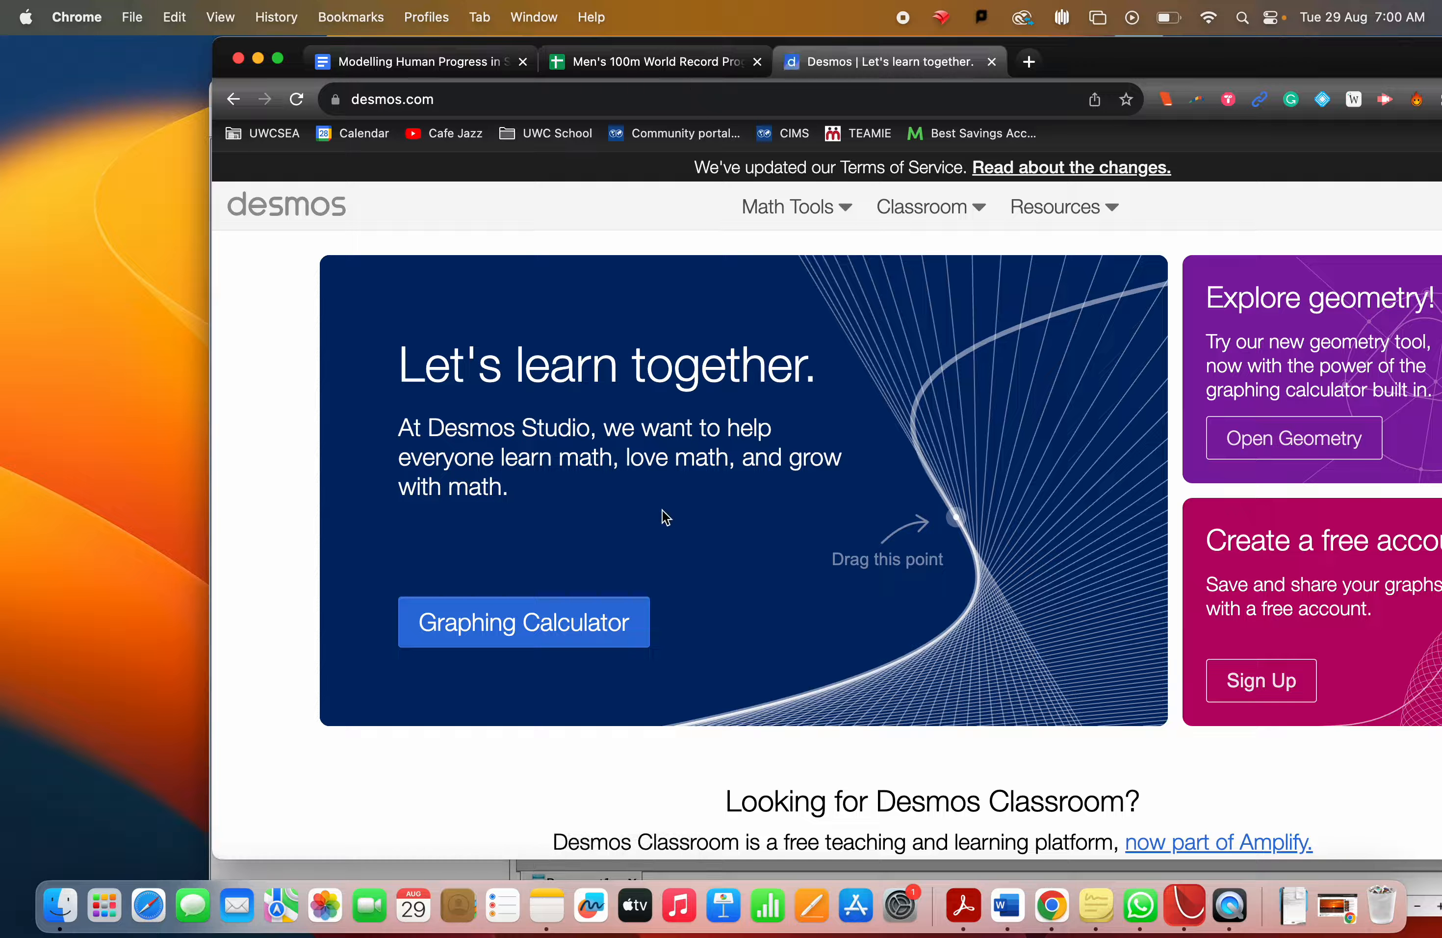
pyautogui.click(573, 625)
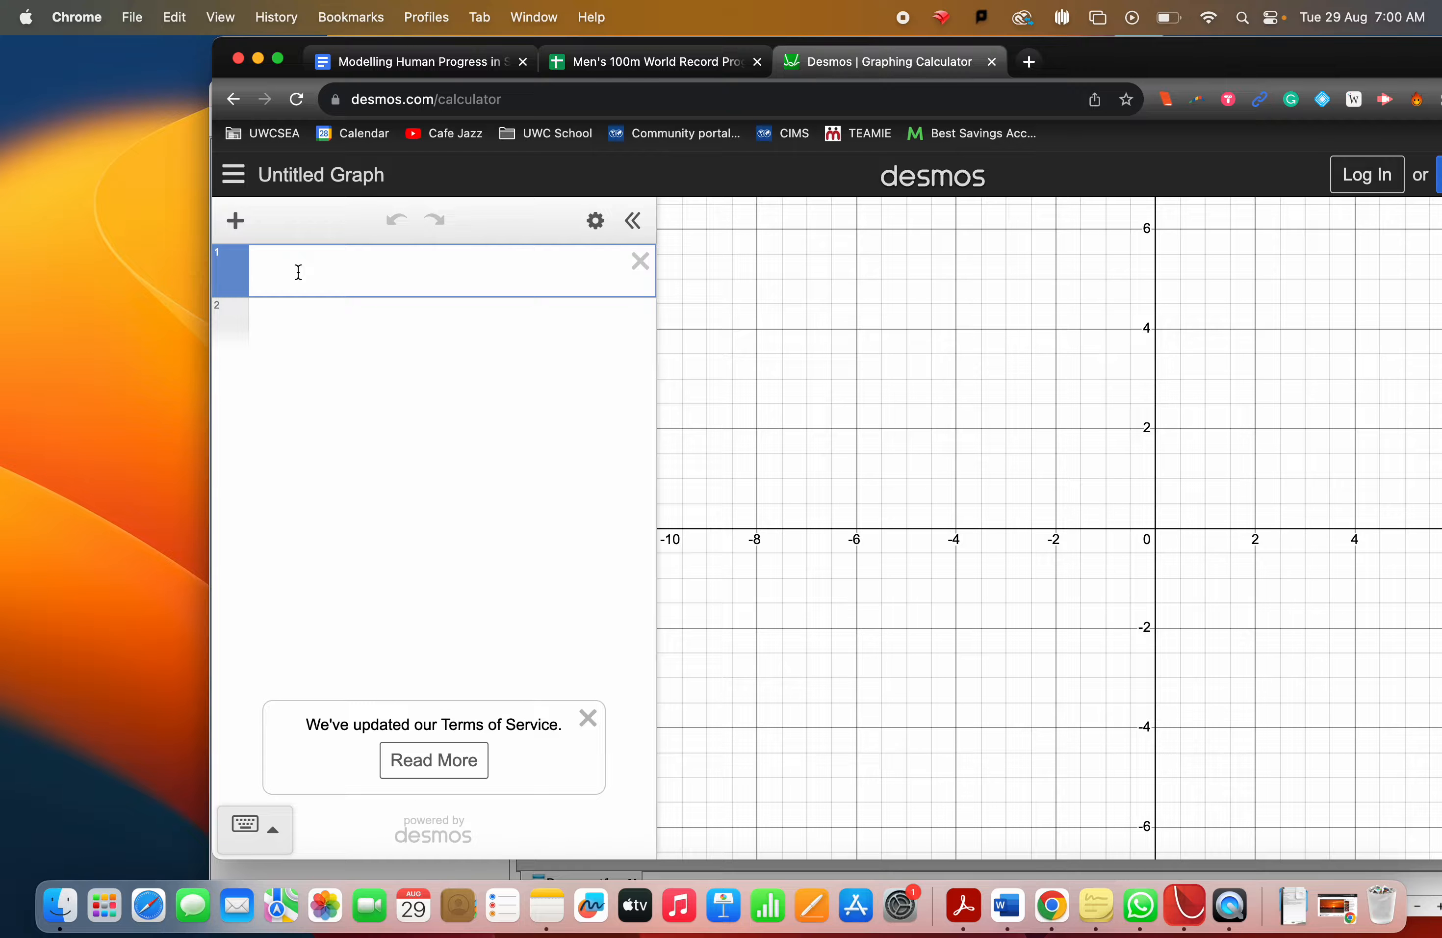
# Step: Graph the example line y = 2x + 3 and select its expression
pyautogui.write('y=2x+3')
pyautogui.moveTo(1306, 356); pyautogui.dragTo(1239, 457)
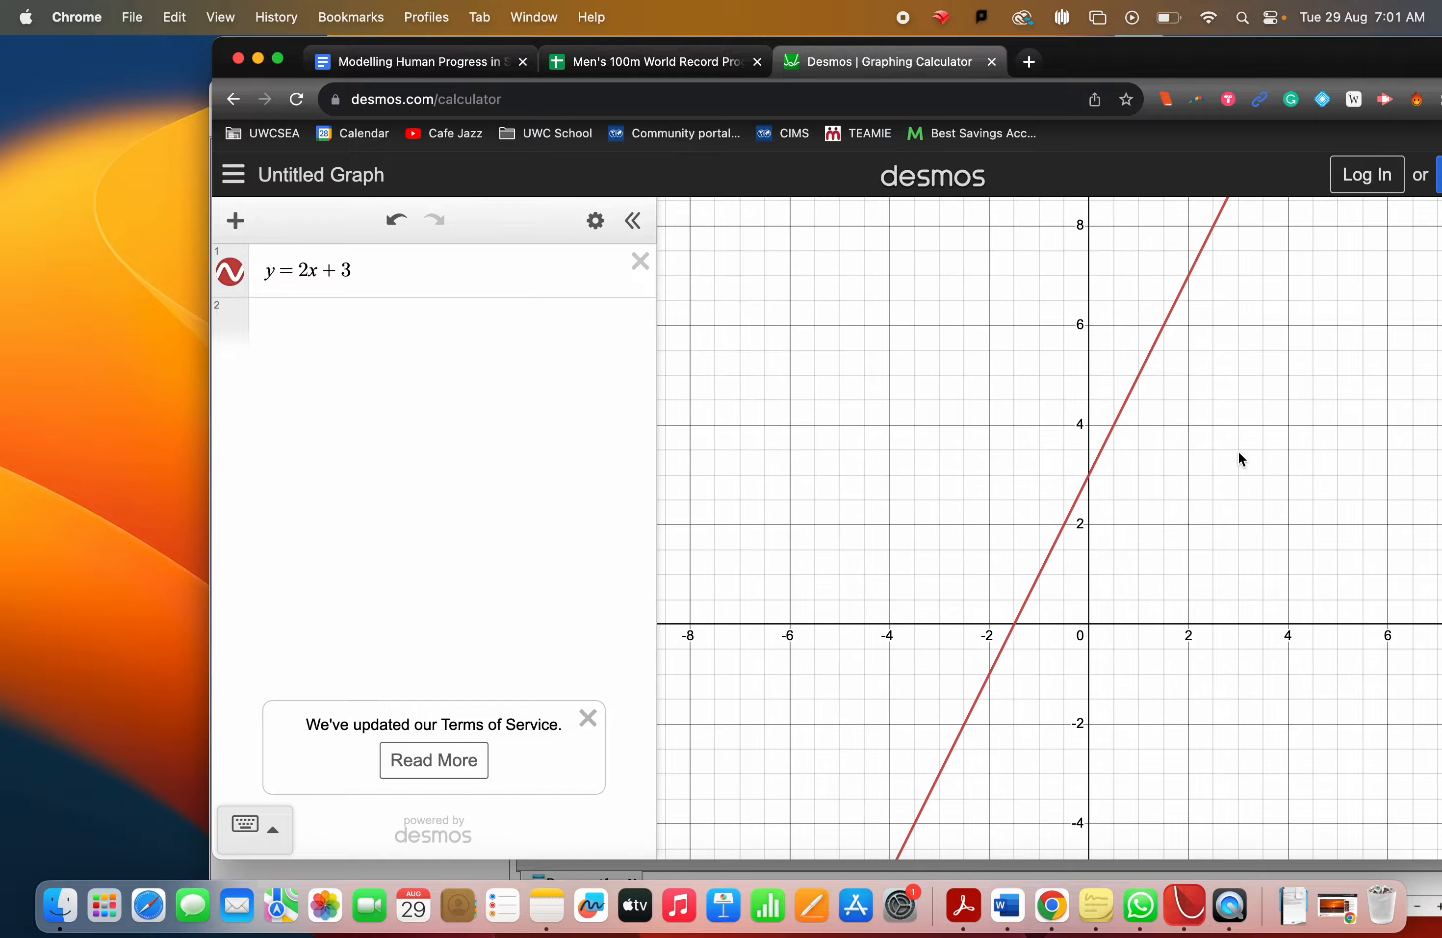
pyautogui.moveTo(368, 277); pyautogui.dragTo(278, 274)
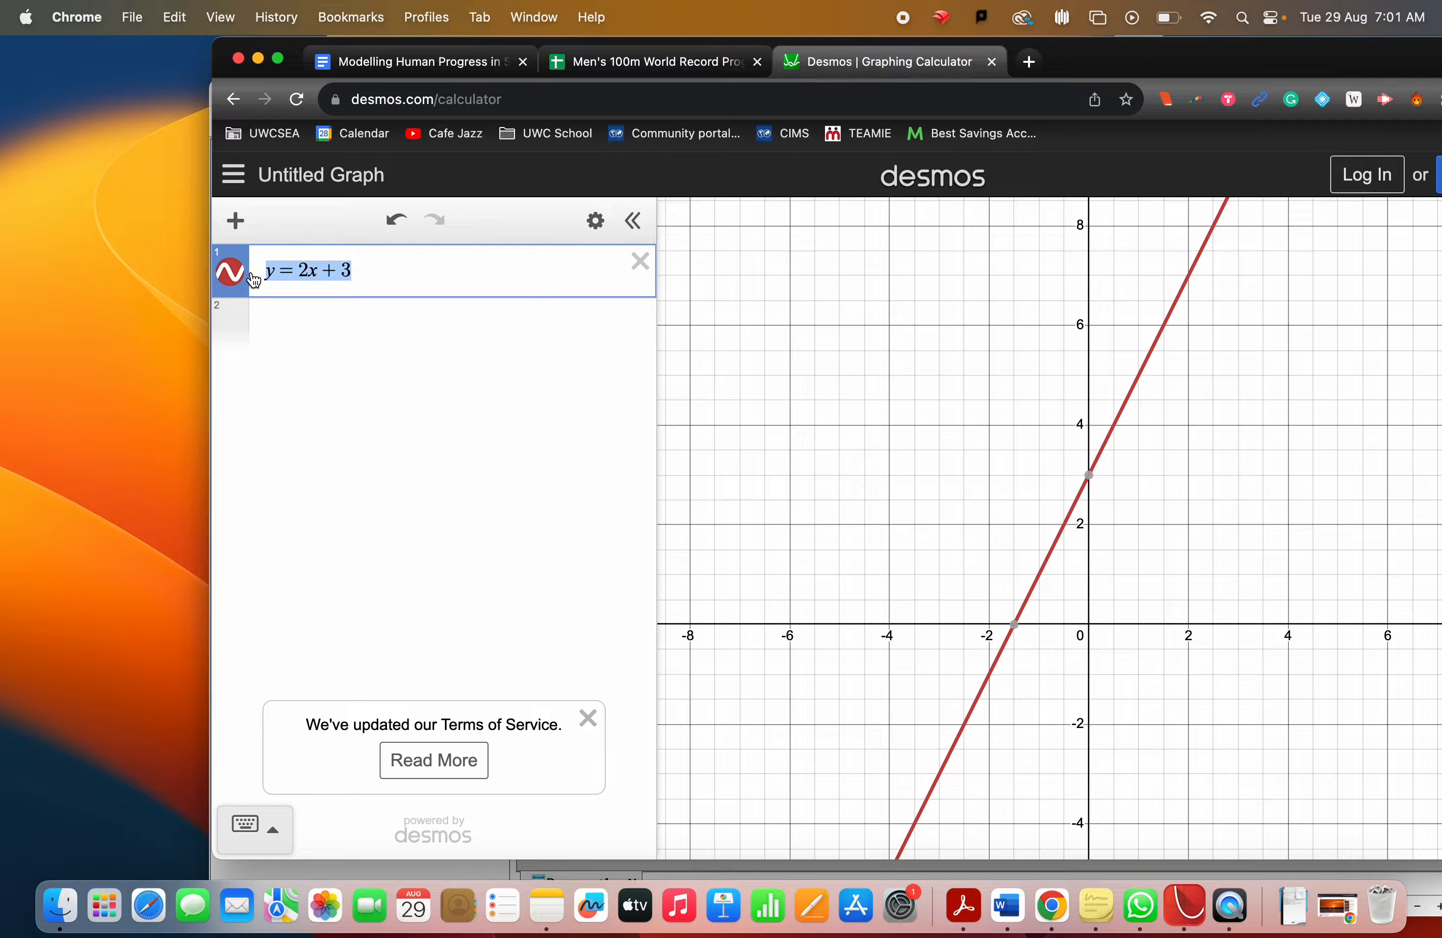
# Step: Try out an empty table, remove it, and clear the y = 2x + 3 expression
pyautogui.click(236, 220)
pyautogui.click(262, 358)
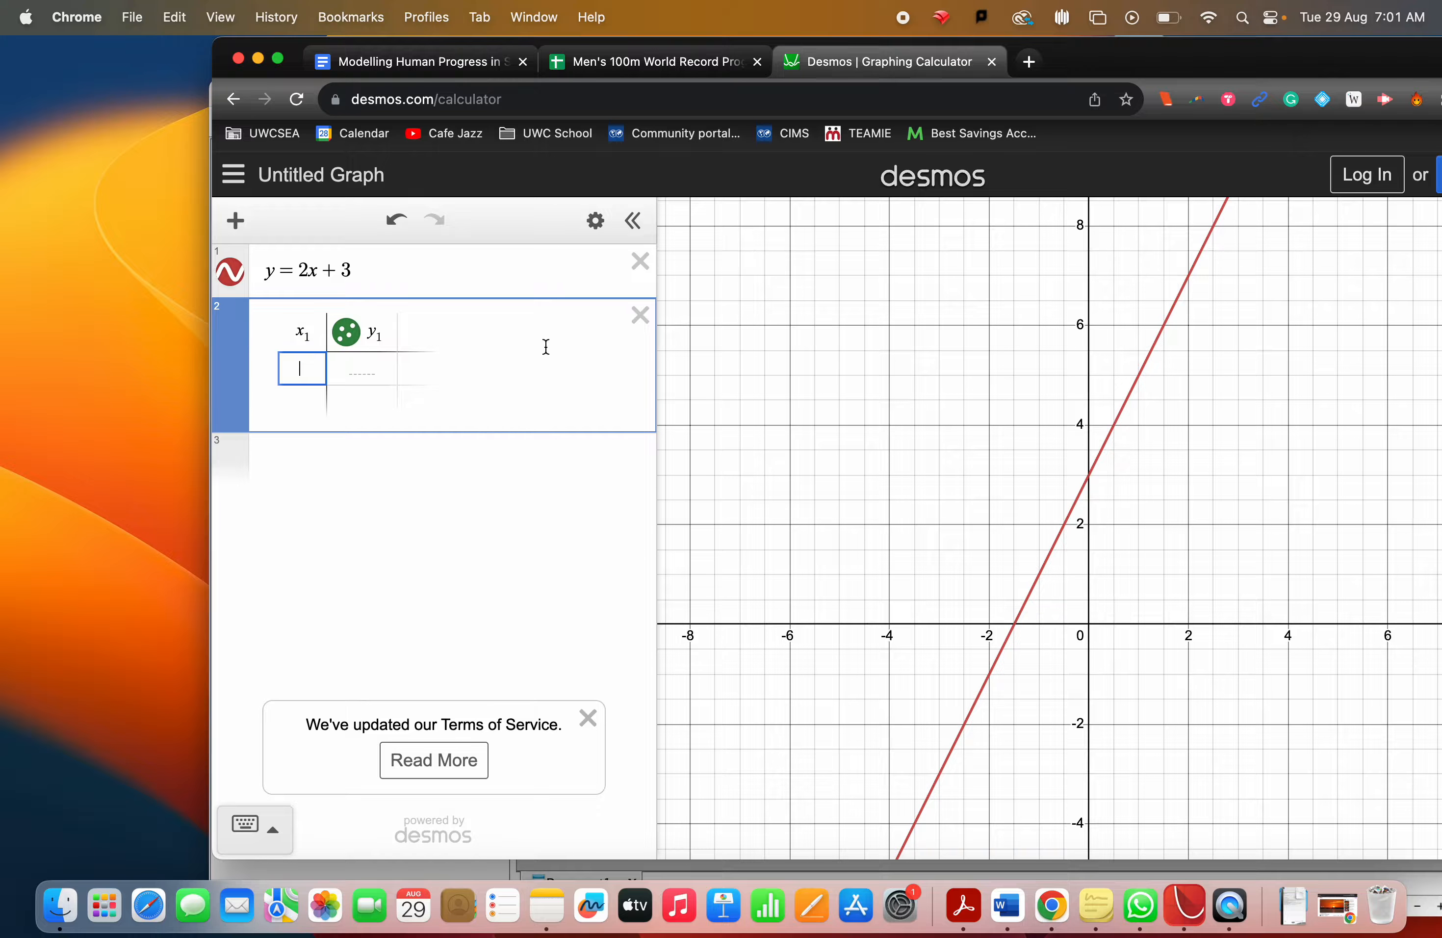
pyautogui.click(641, 317)
pyautogui.moveTo(451, 260); pyautogui.dragTo(186, 275)
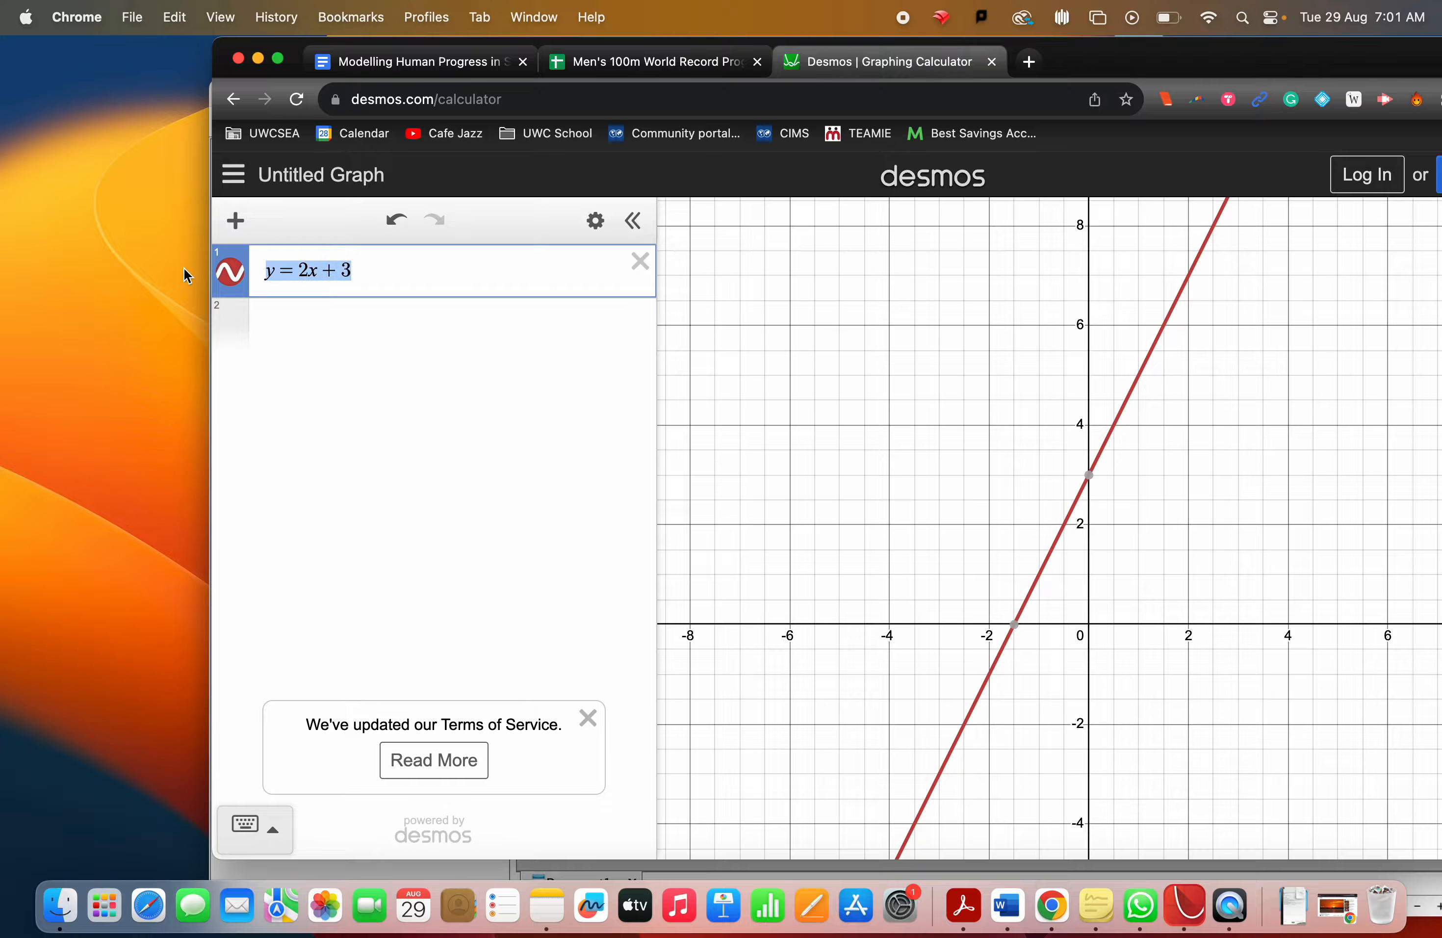
pyautogui.press('BackSpace')
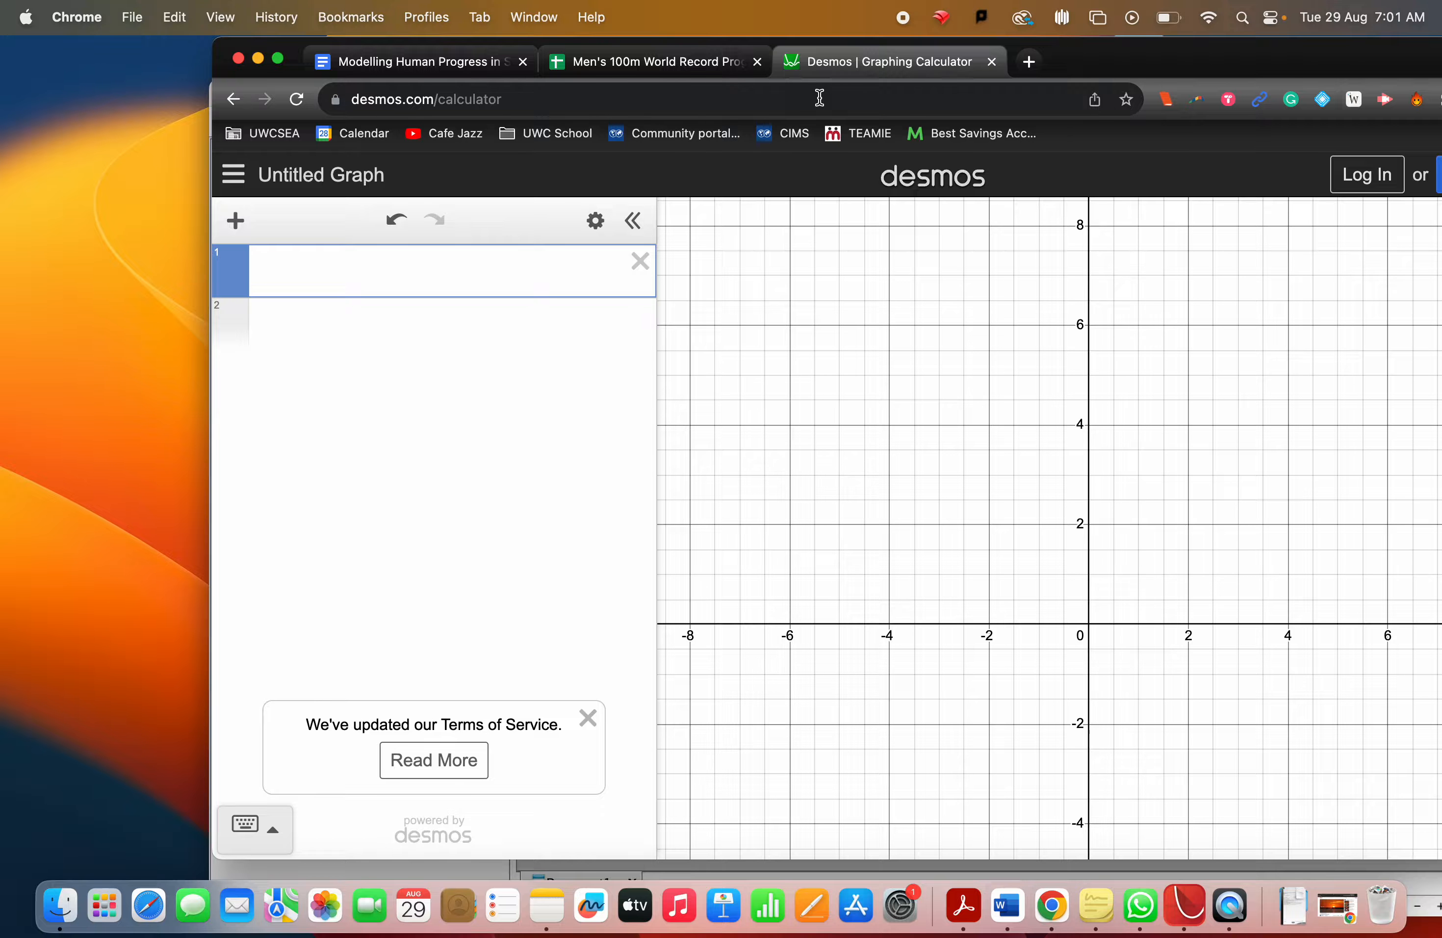
# Step: Copy the years and record times in A2:B19 of the Men's 100m World Record spreadsheet
pyautogui.click(671, 64)
pyautogui.click(640, 406)
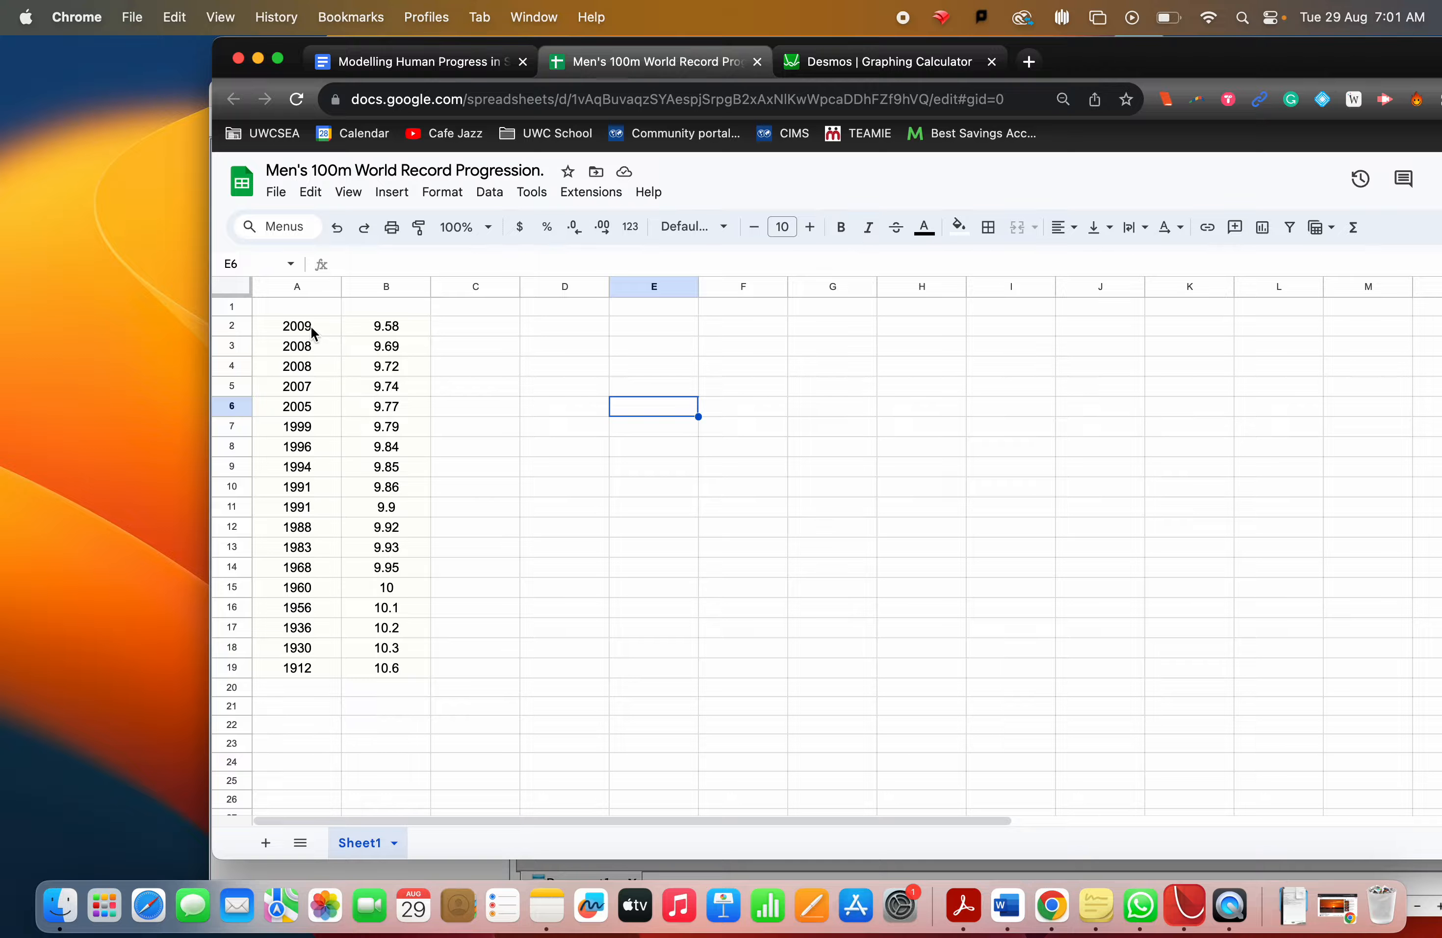
pyautogui.moveTo(310, 329); pyautogui.dragTo(400, 672)
pyautogui.press('super+c')
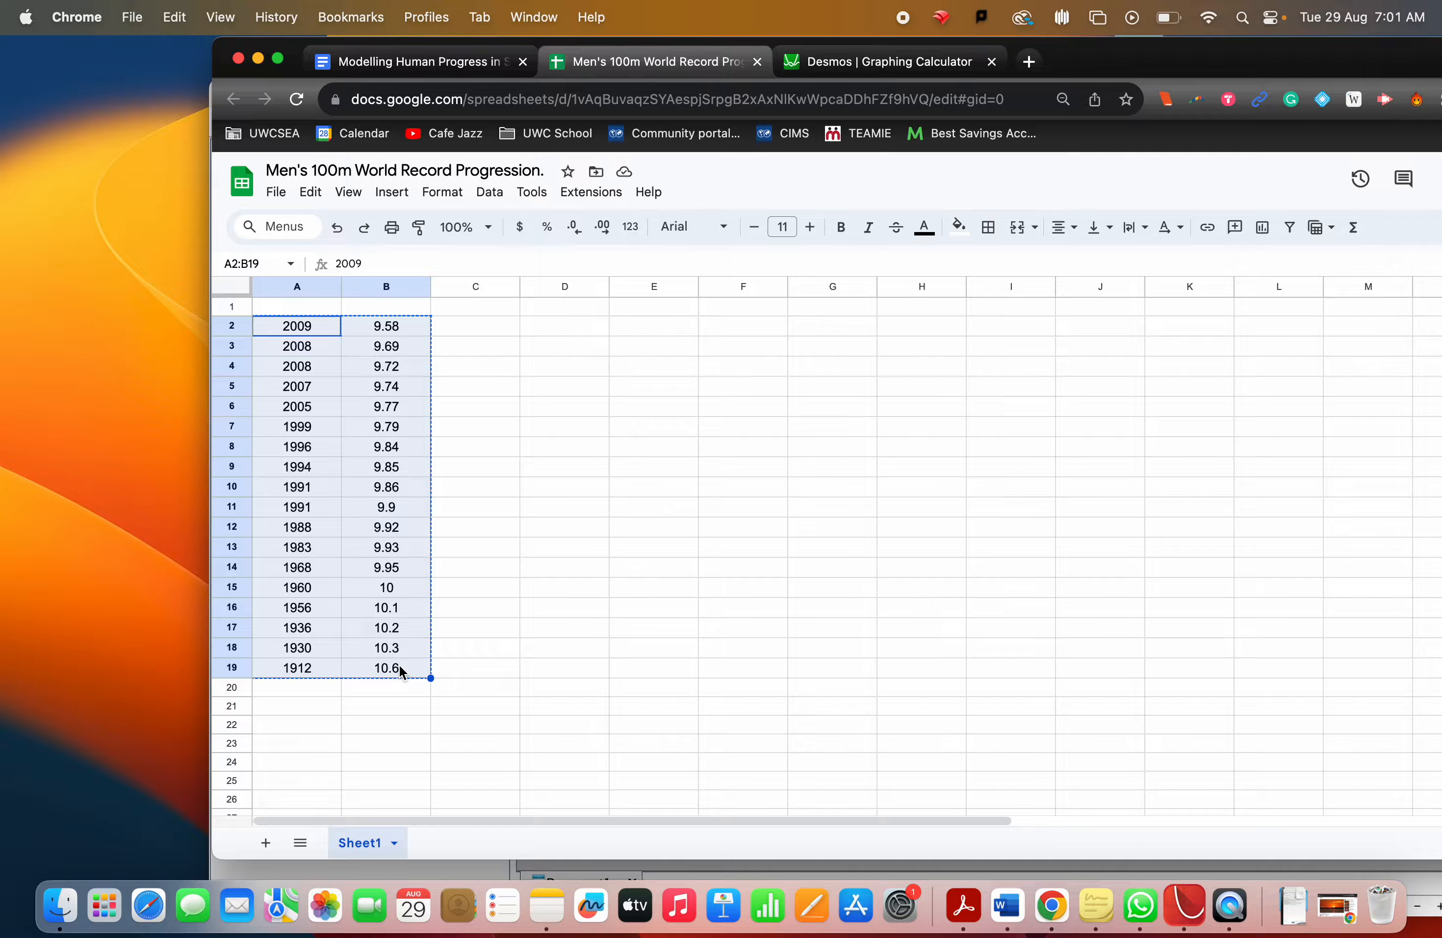
# Step: Paste the copied years and times into the first Desmos expression line as a table and view the plotted points
pyautogui.click(858, 72)
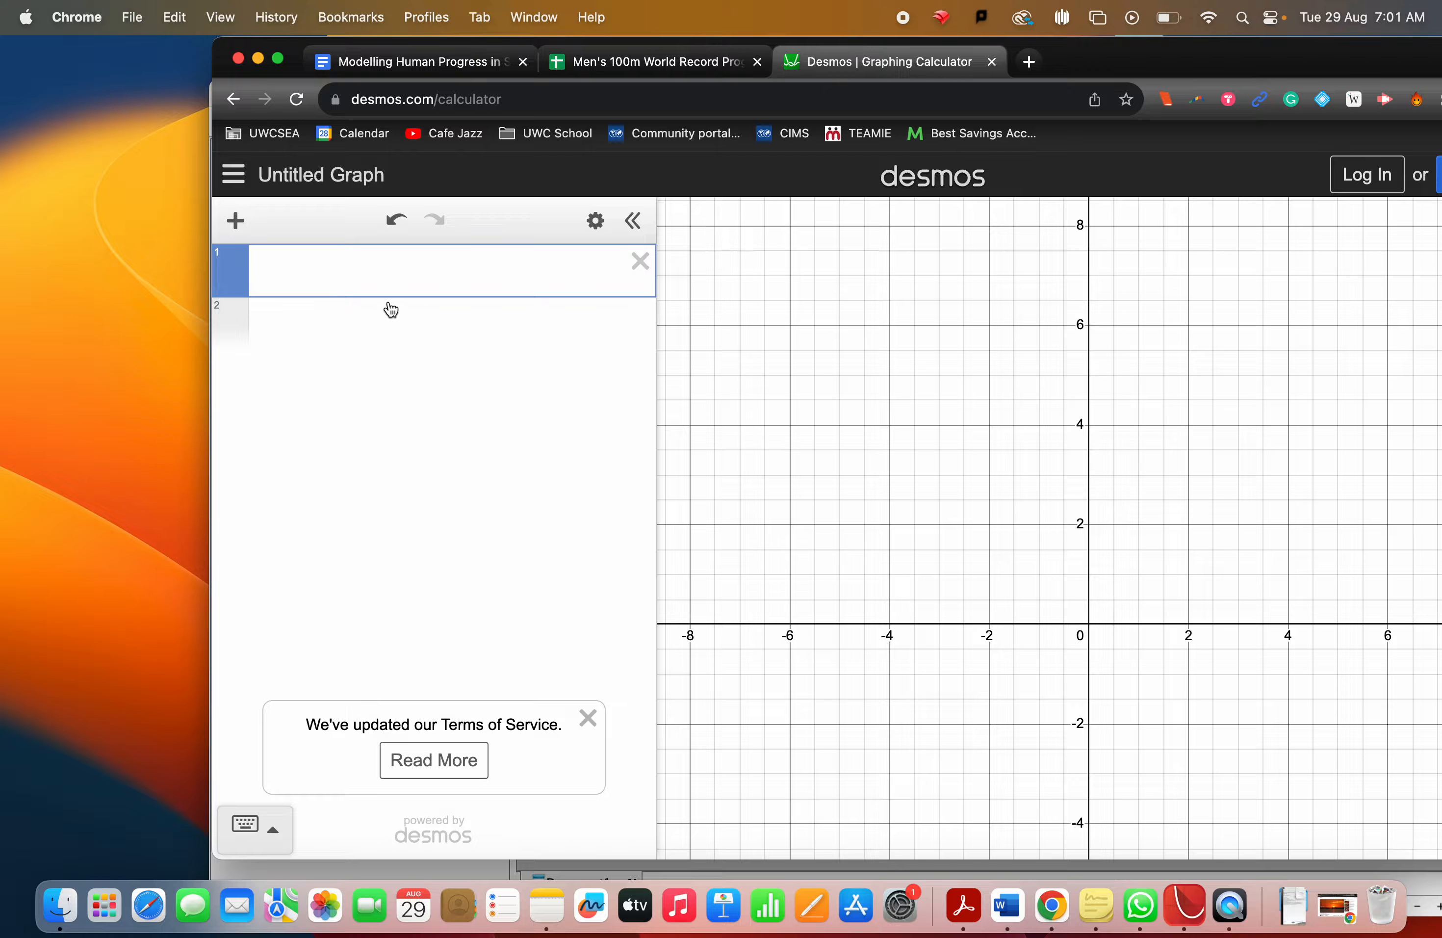
pyautogui.click(346, 275)
pyautogui.press('super+v')
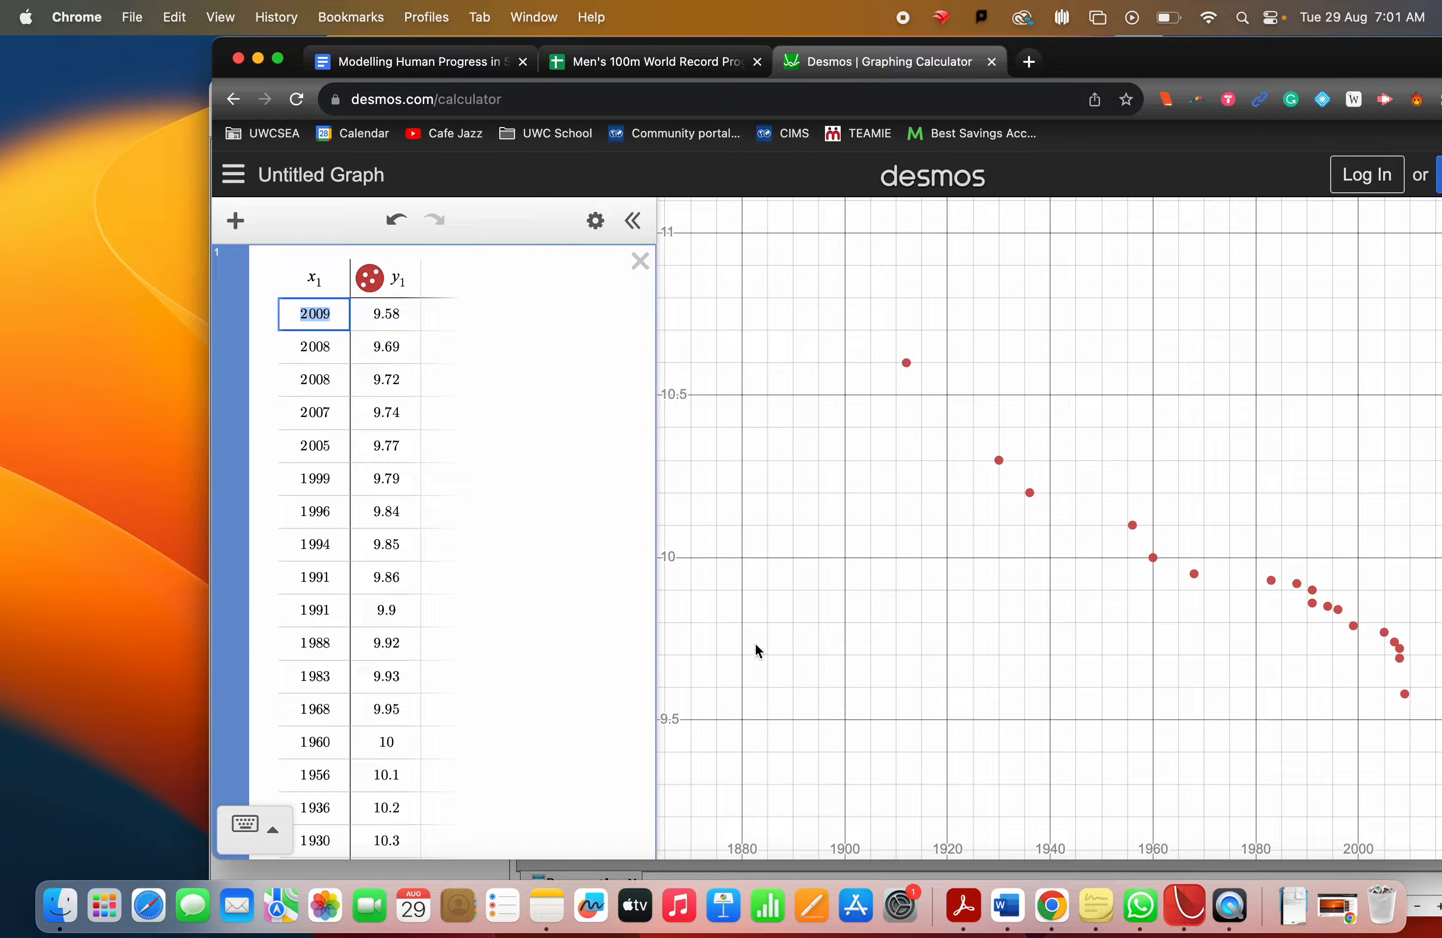
pyautogui.click(633, 220)
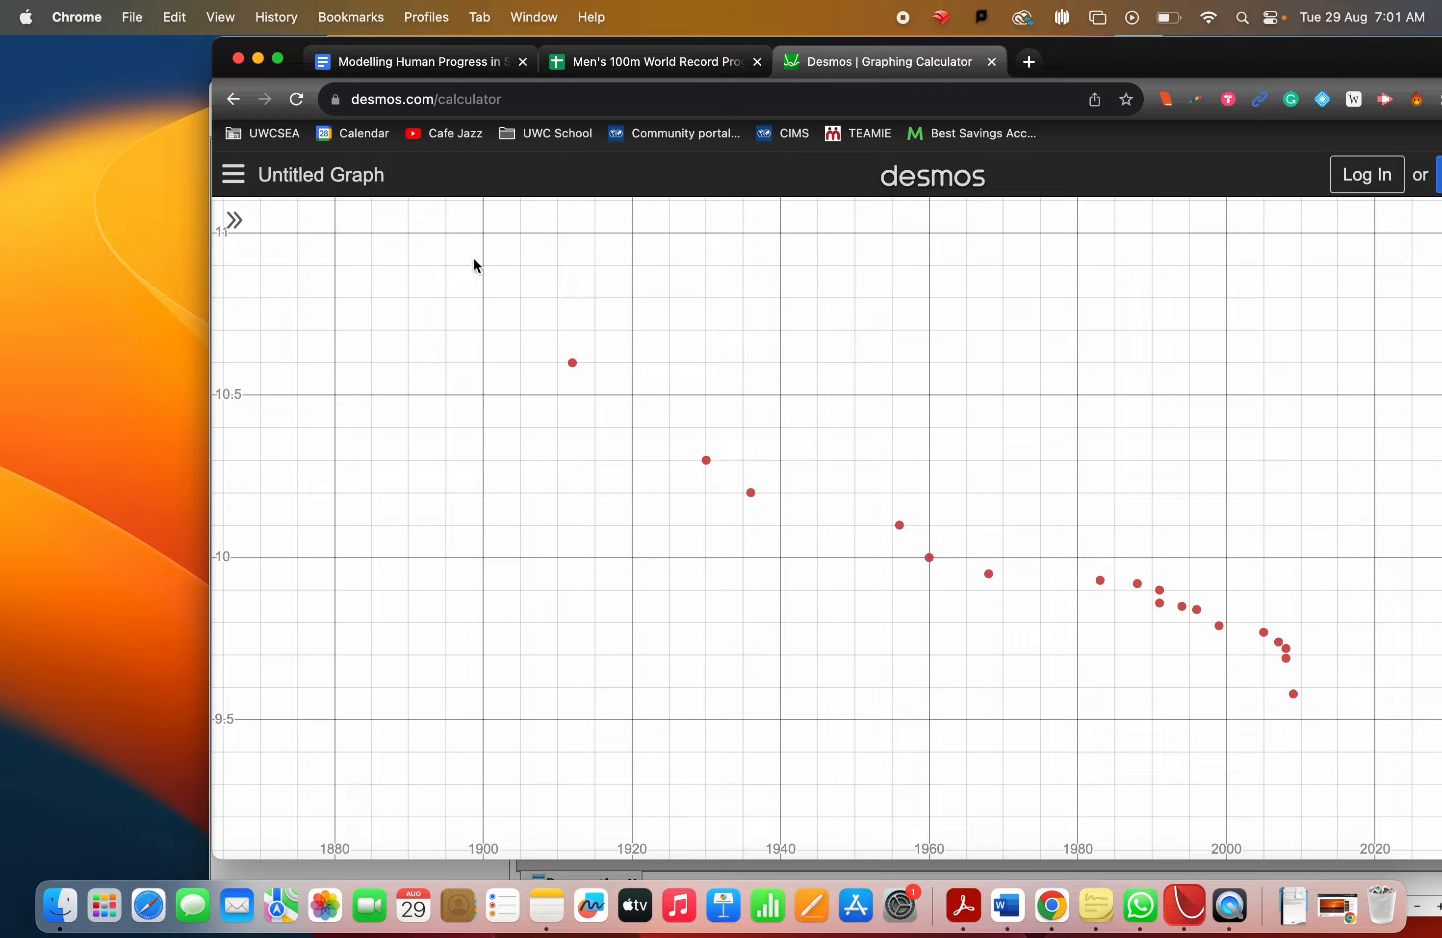
pyautogui.click(234, 220)
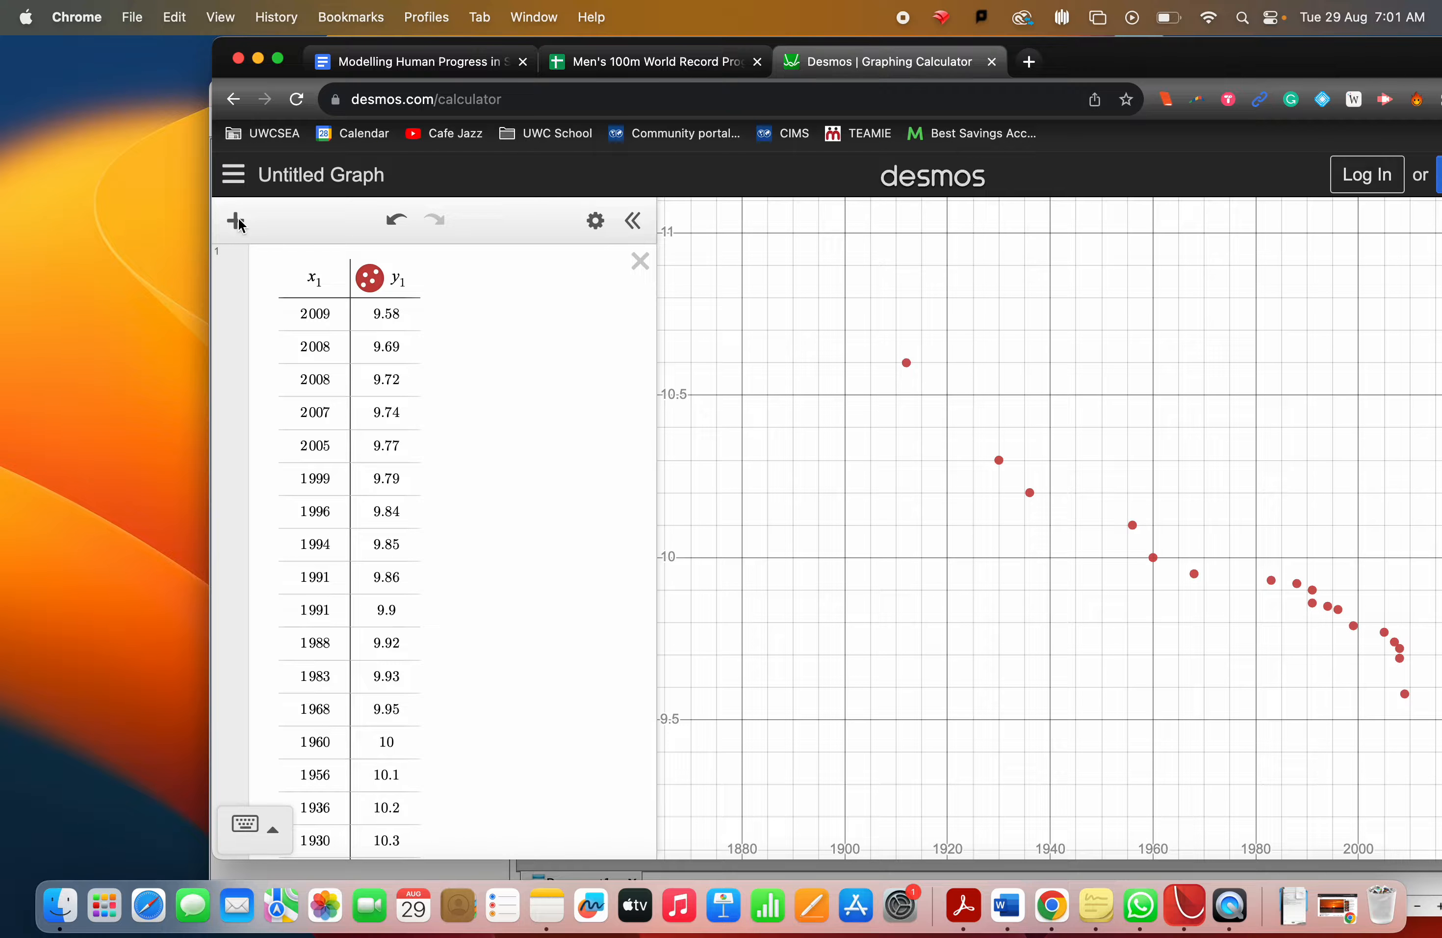
# Step: Enter y = mx + c below the table with sliders for both parameters, setting m to -6.7 and c to -5
pyautogui.scroll(-6, 428, 532)
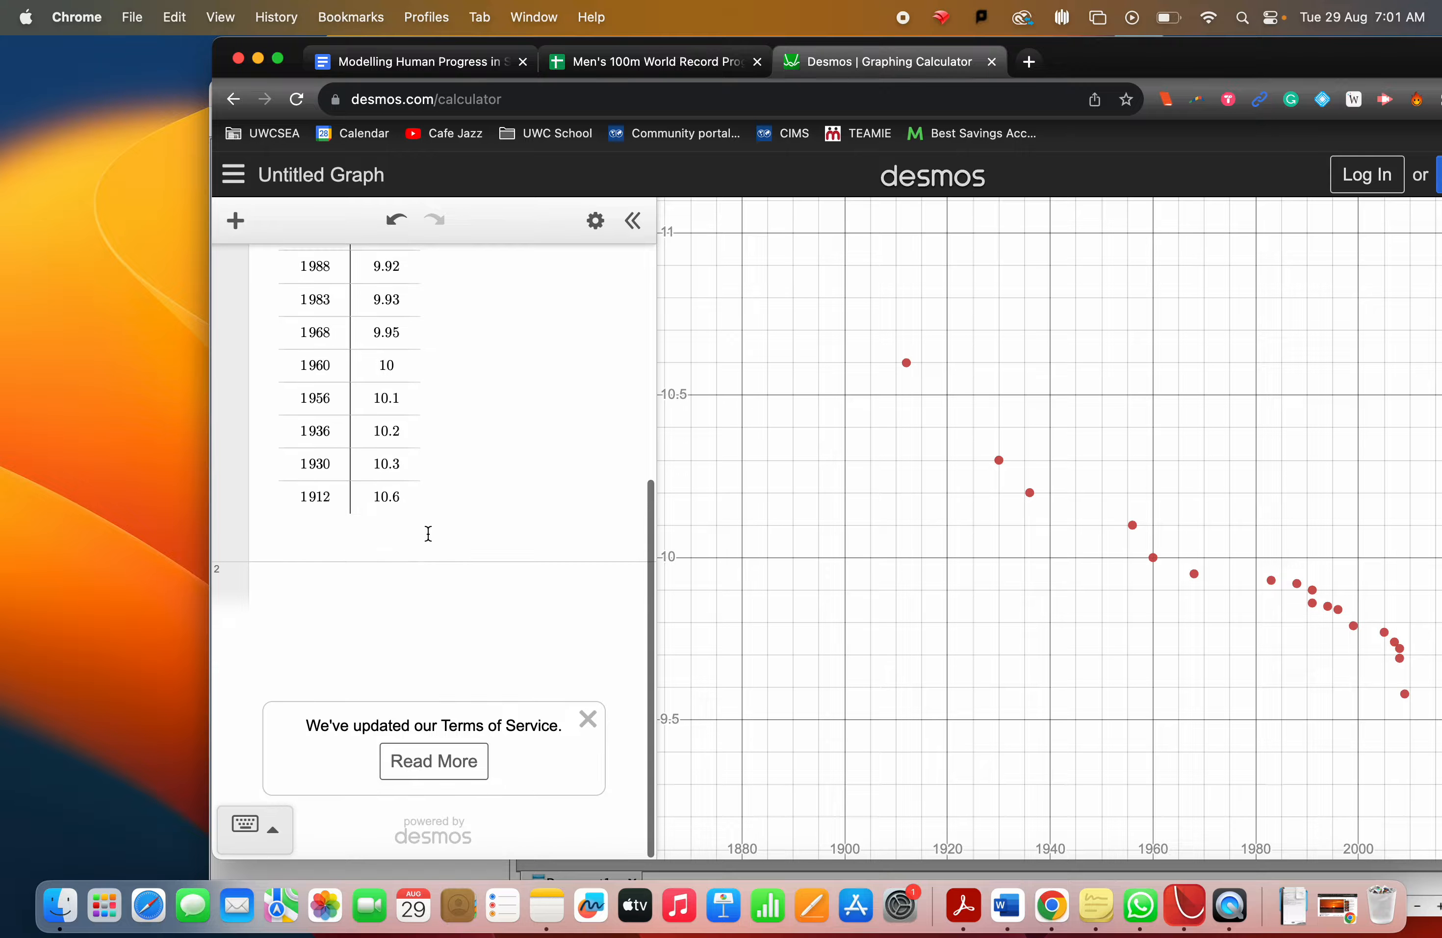
pyautogui.click(342, 580)
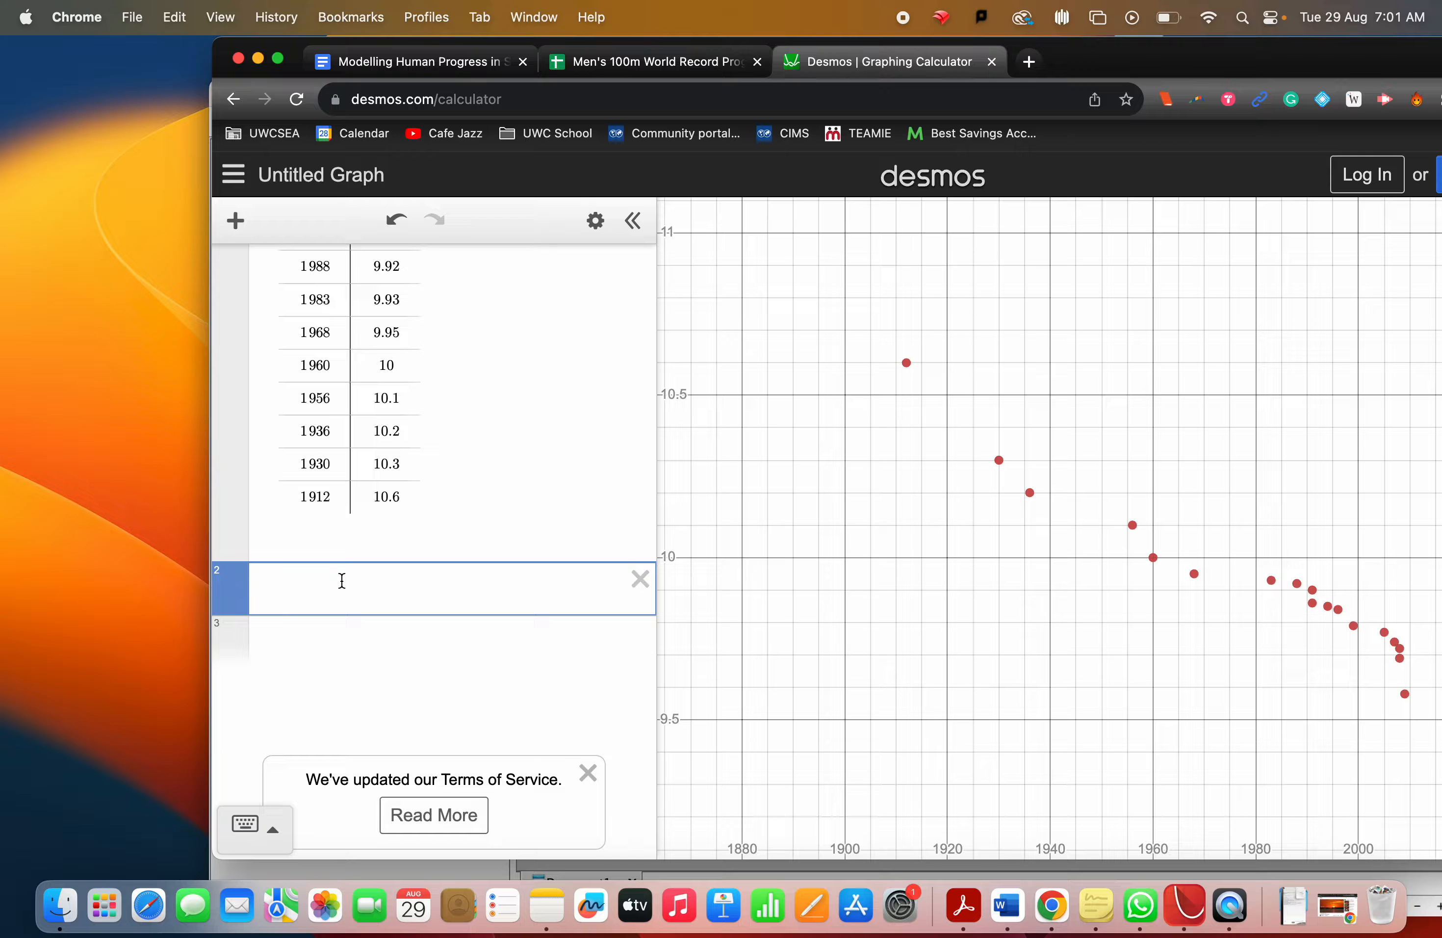
pyautogui.write('y=mx+c')
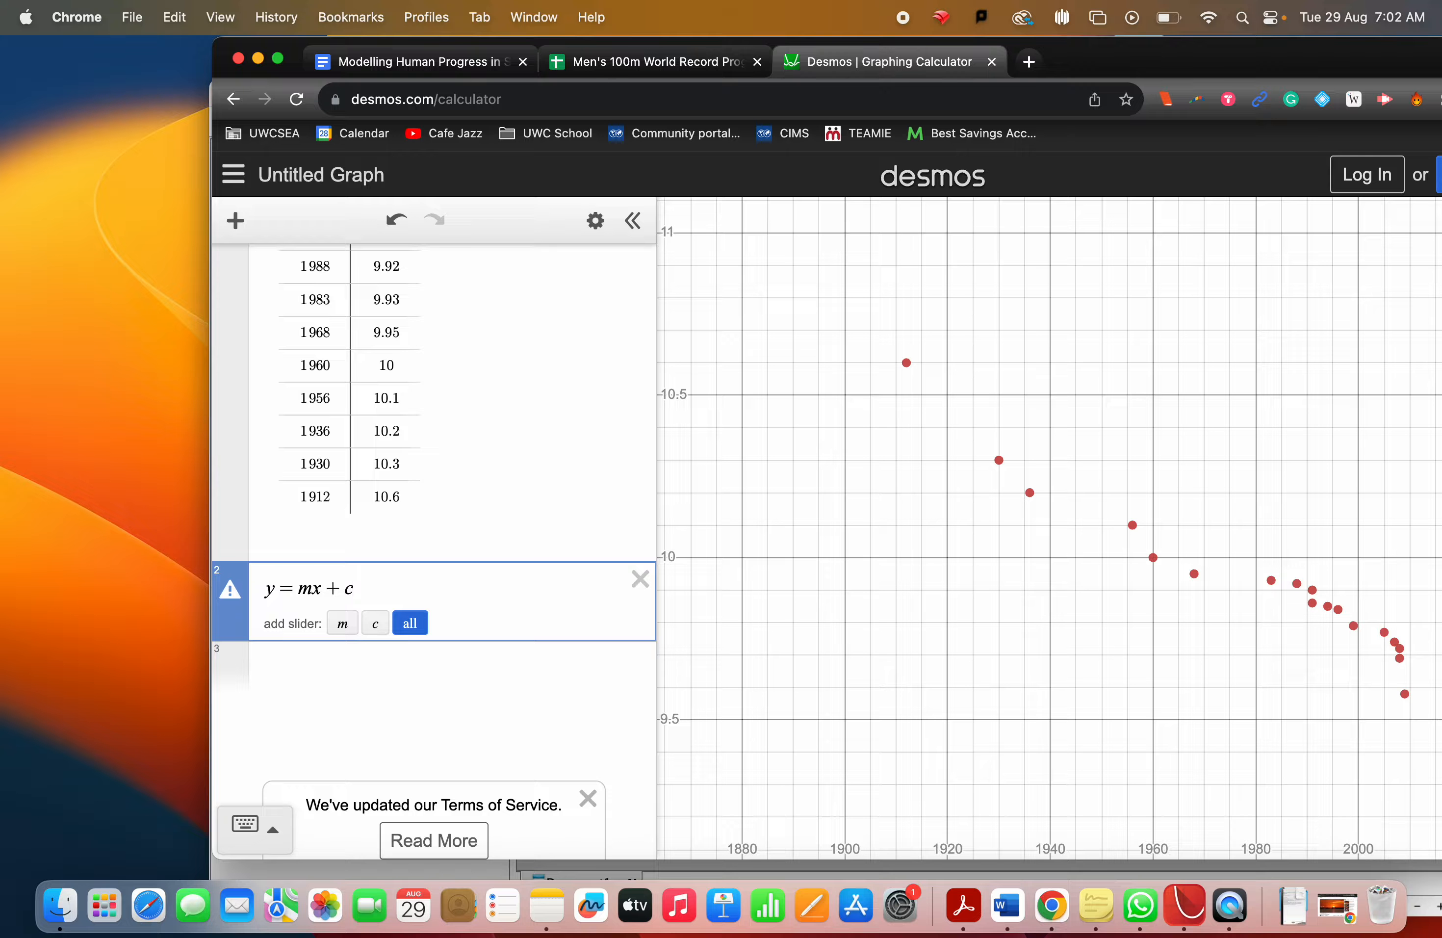
pyautogui.click(411, 623)
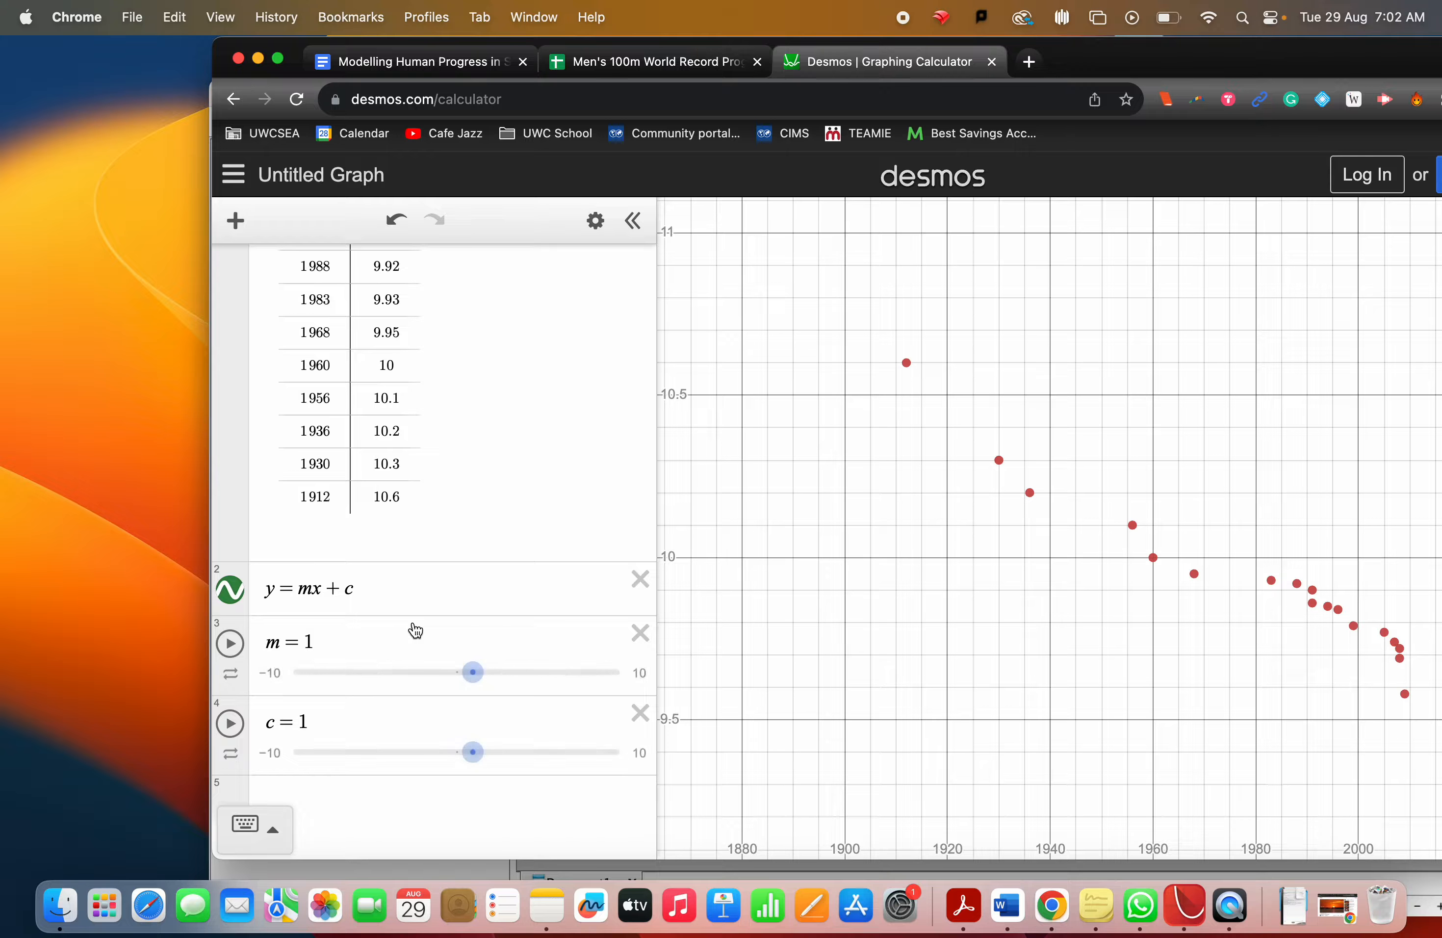
pyautogui.moveTo(470, 681); pyautogui.dragTo(348, 675)
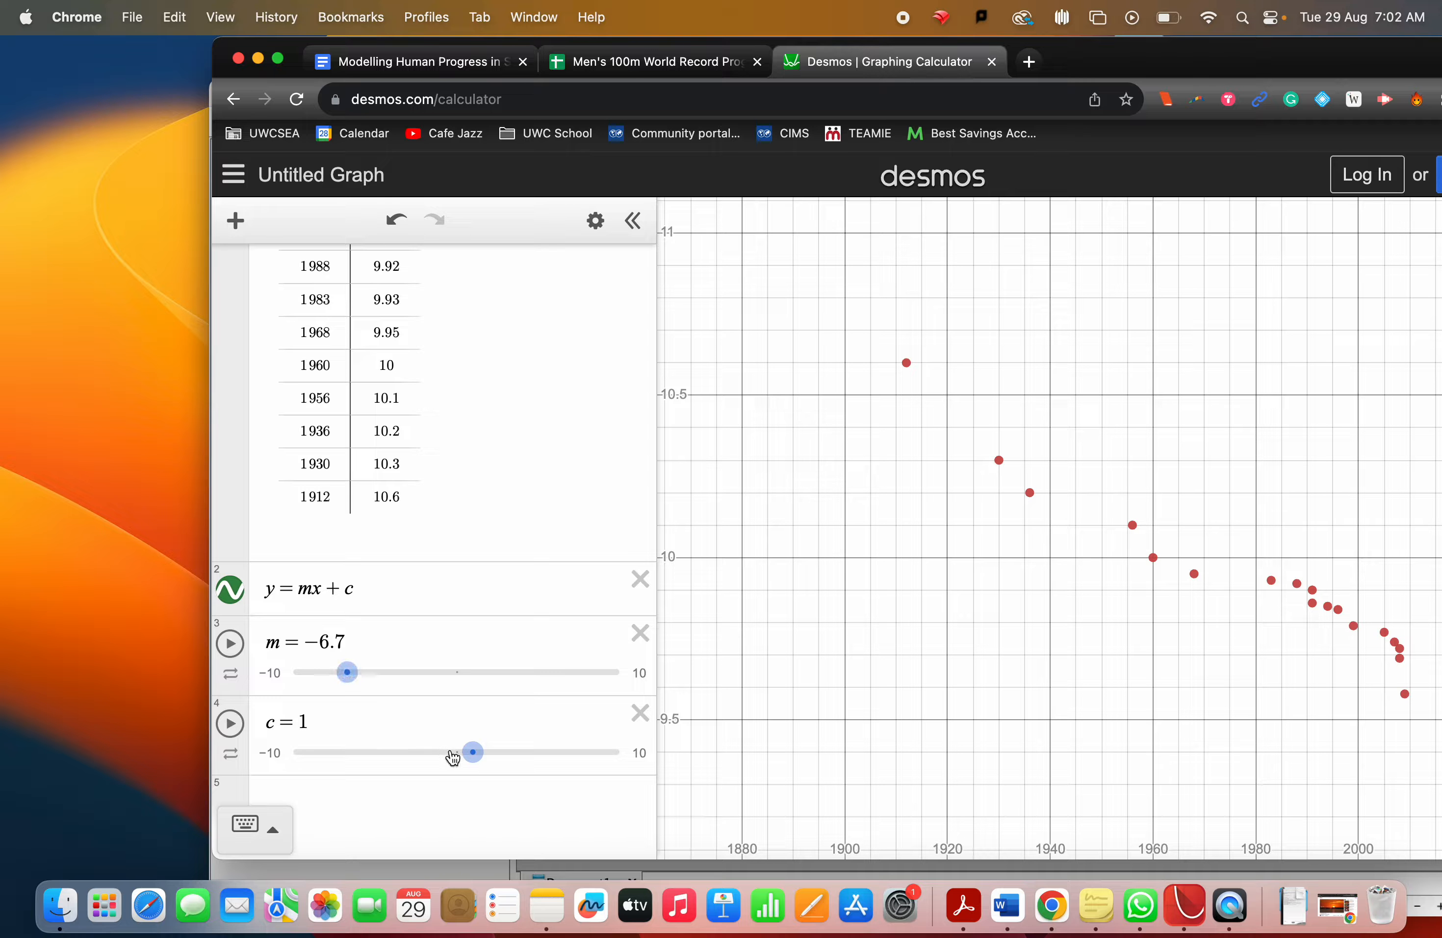
pyautogui.moveTo(473, 753); pyautogui.dragTo(382, 761)
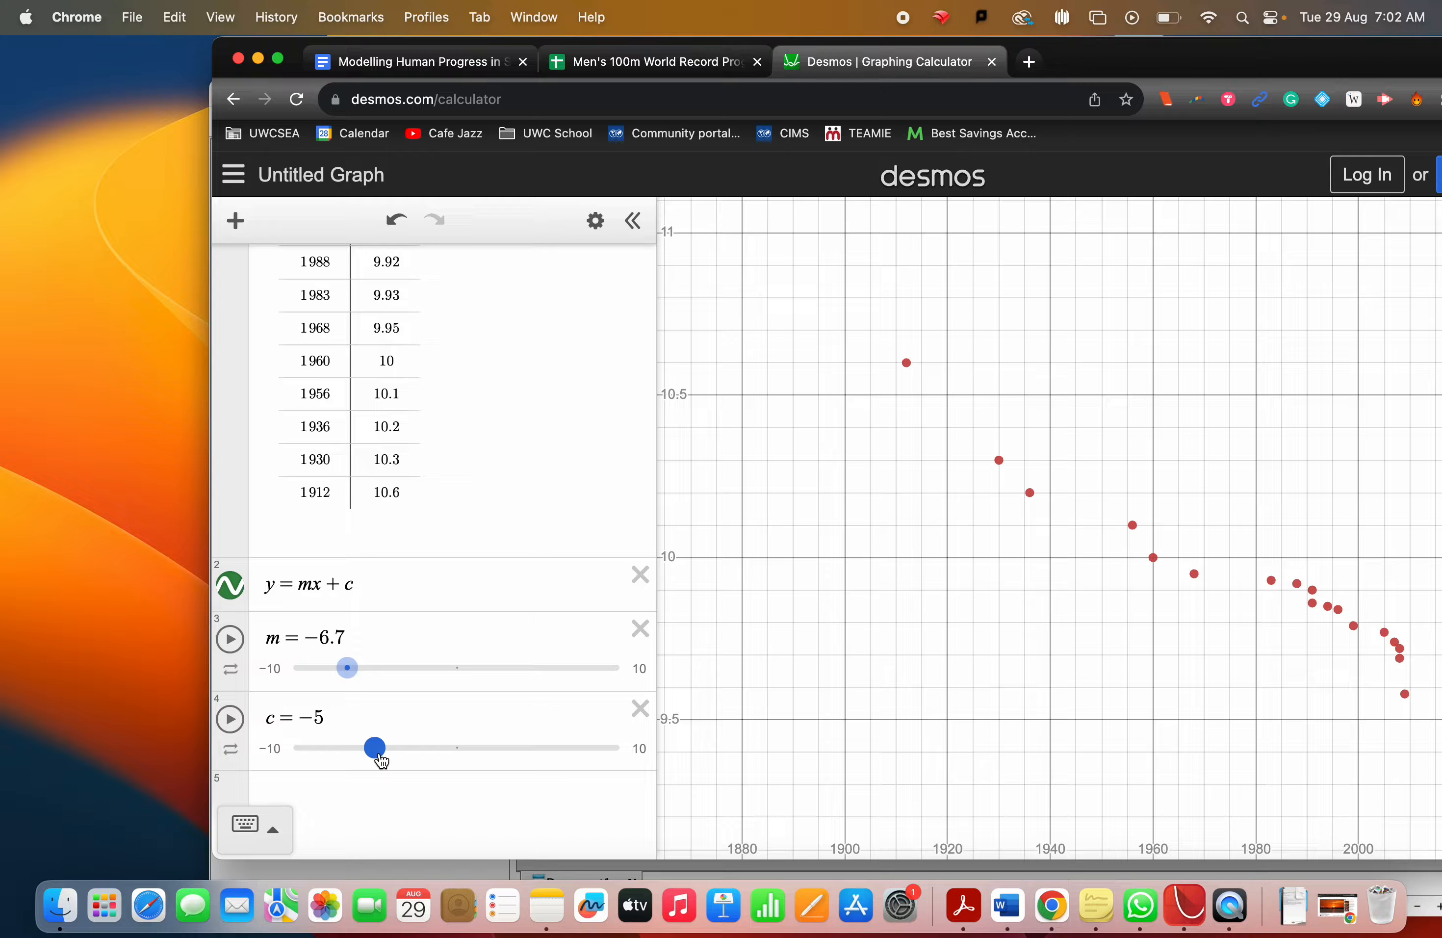
# Step: Delete the m and c sliders and the y = mx + c expression
pyautogui.click(640, 628)
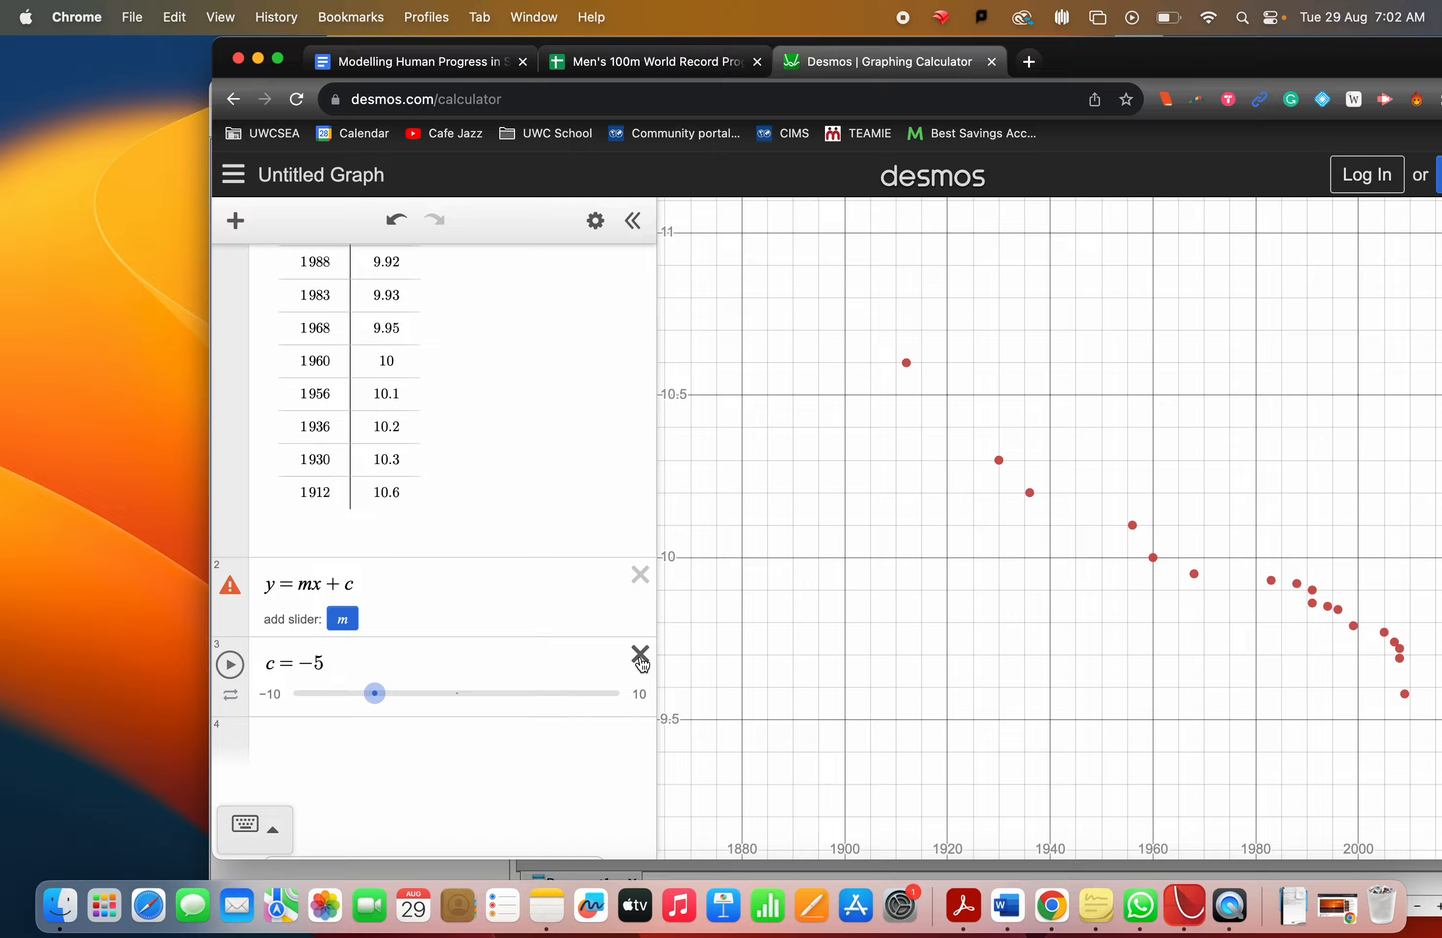
pyautogui.click(640, 658)
pyautogui.click(644, 586)
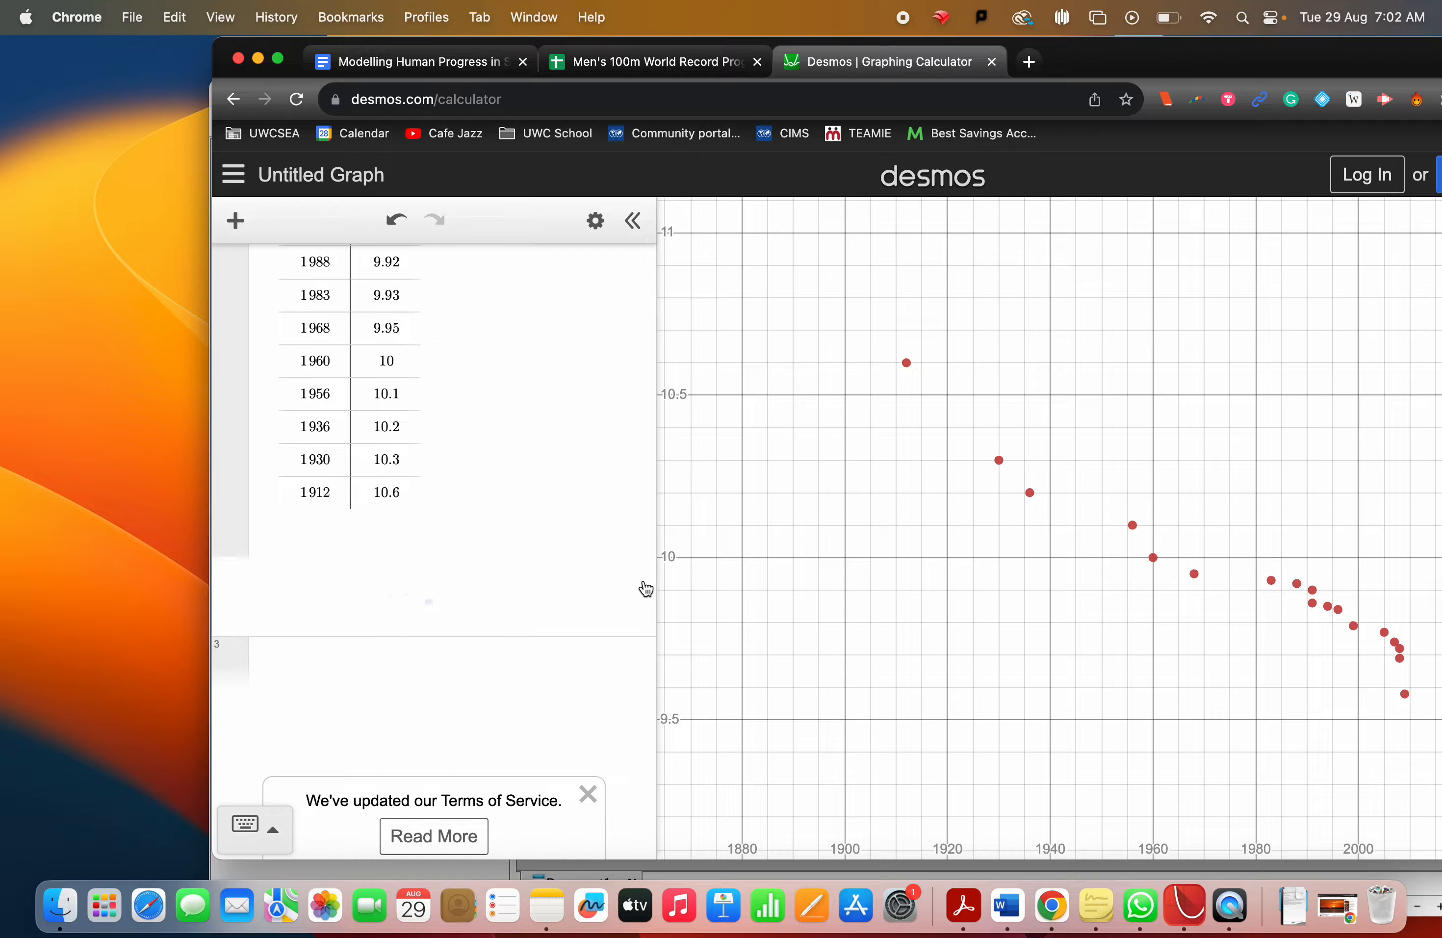
# Step: Enter the equation y₁ = mx₁ + c on the empty line below the table
pyautogui.click(310, 585)
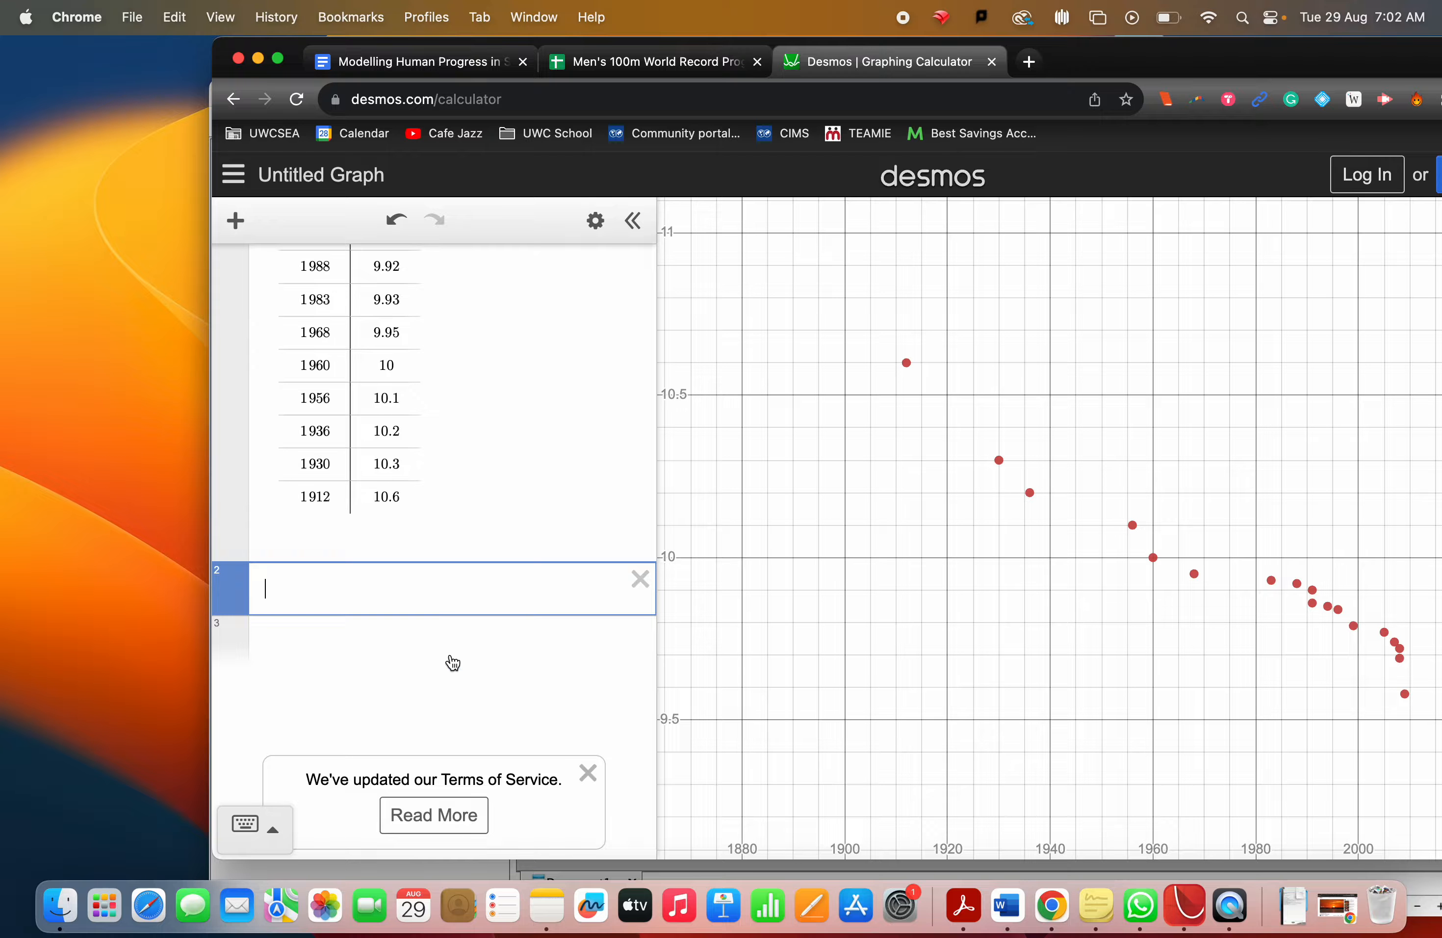
pyautogui.scroll(6, 451, 656)
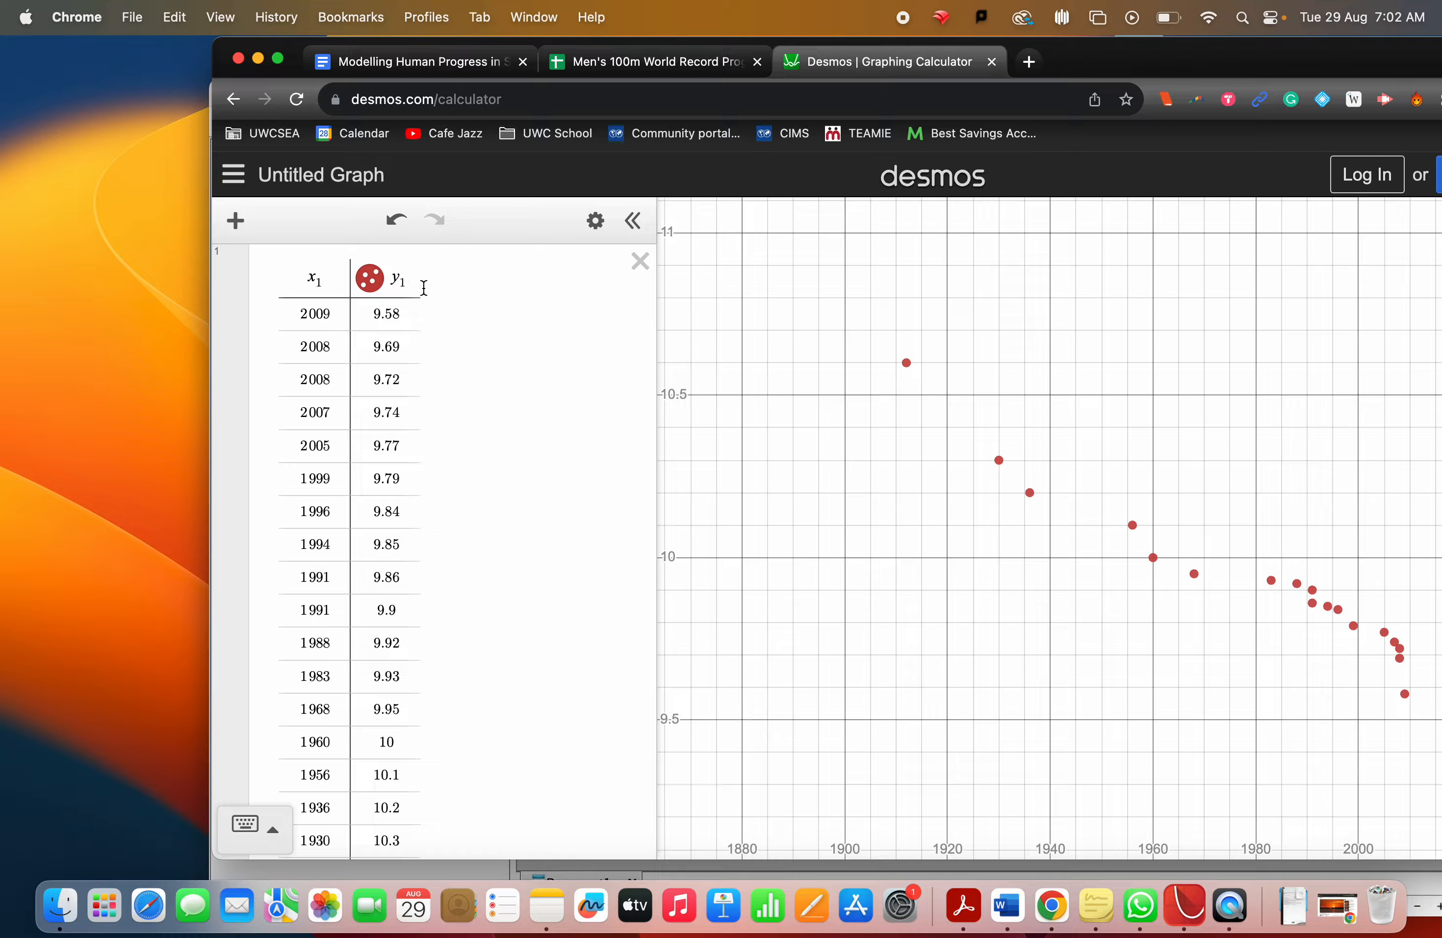
pyautogui.scroll(-7, 448, 499)
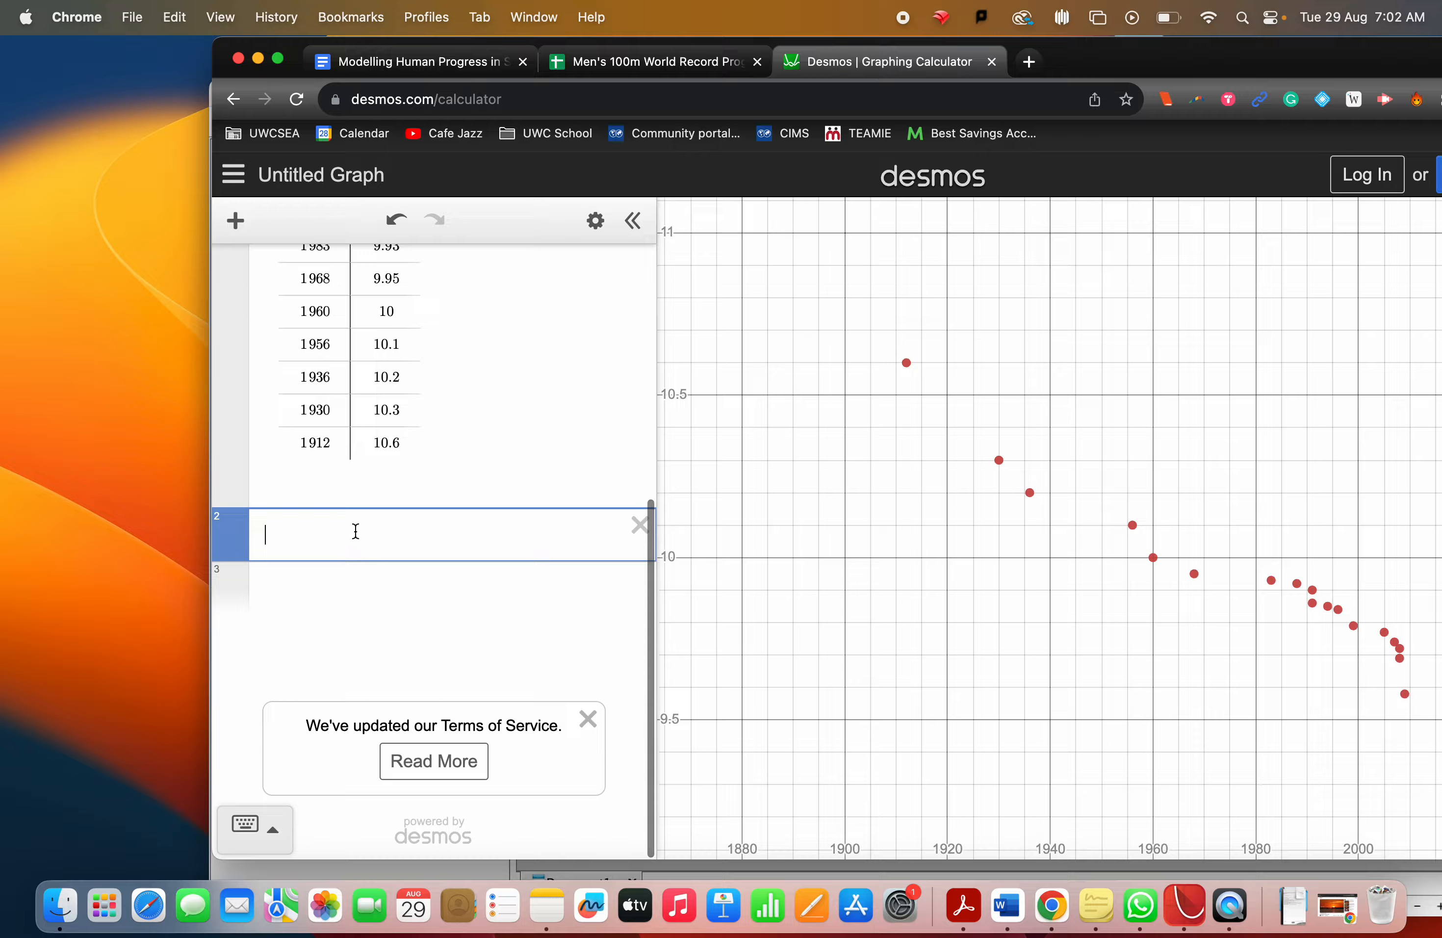
pyautogui.write('y1')
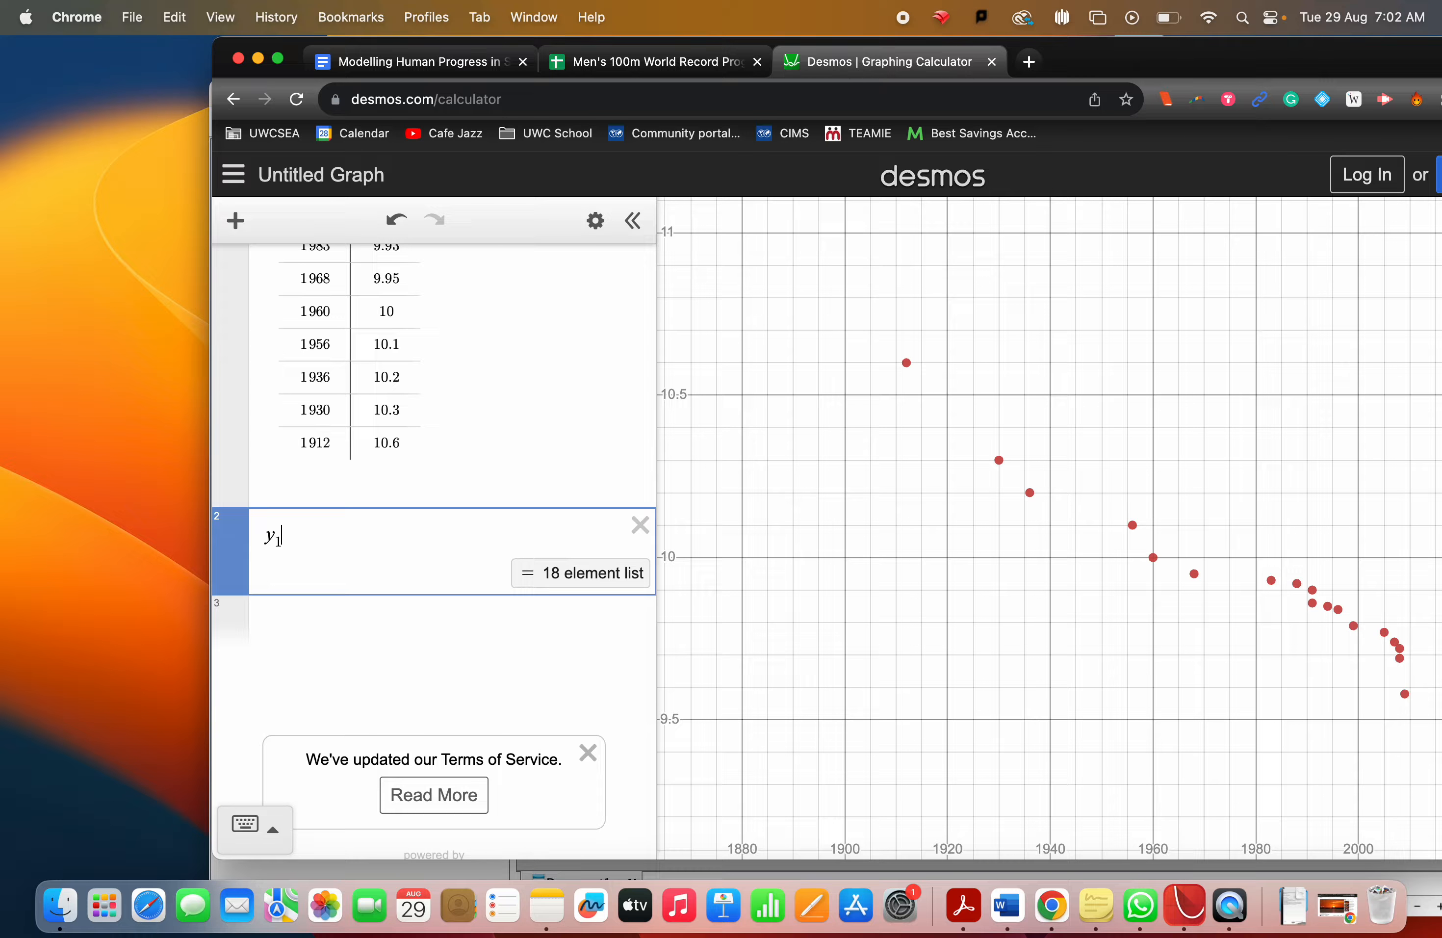
pyautogui.write('=mx1')
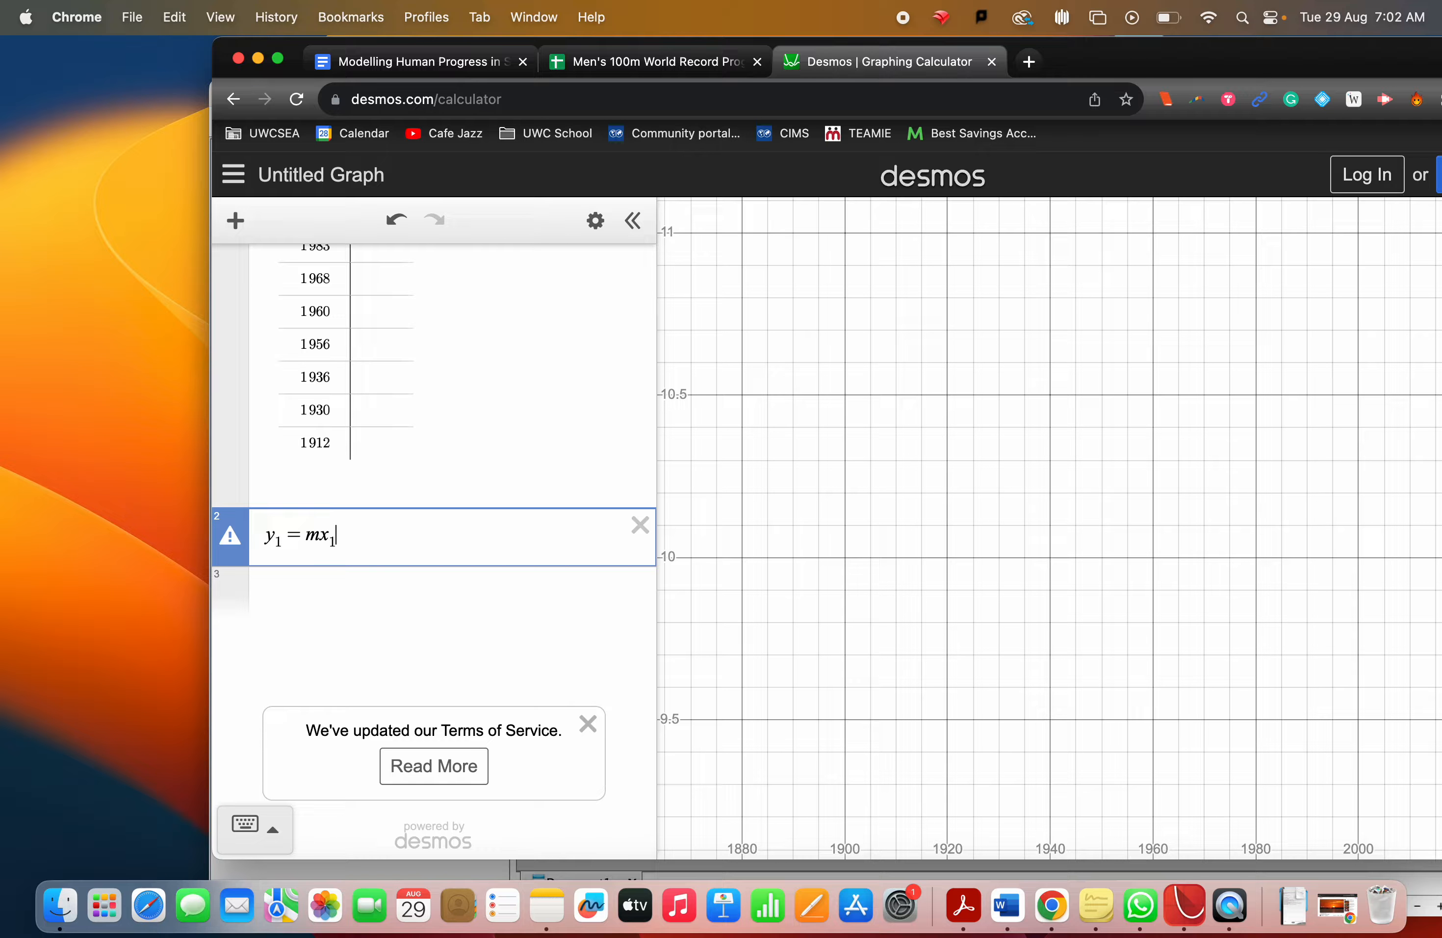
pyautogui.write('+c')
# Step: Replace the equals sign in the linear model with a tilde, making it the regression y₁ ~ mx₁ + c
pyautogui.press('BackSpace')
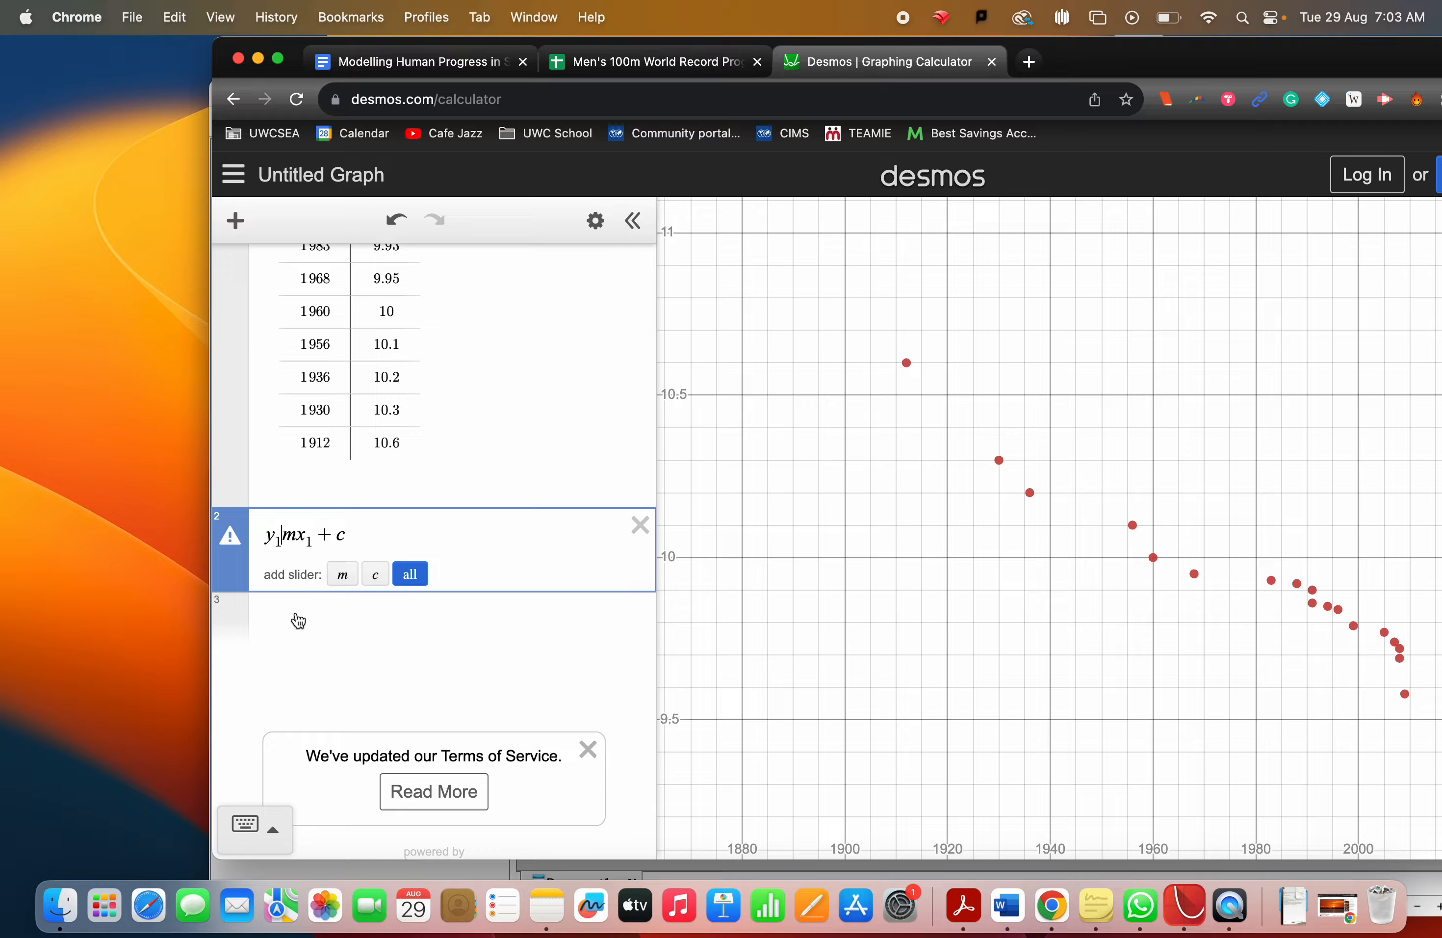
pyautogui.click(277, 835)
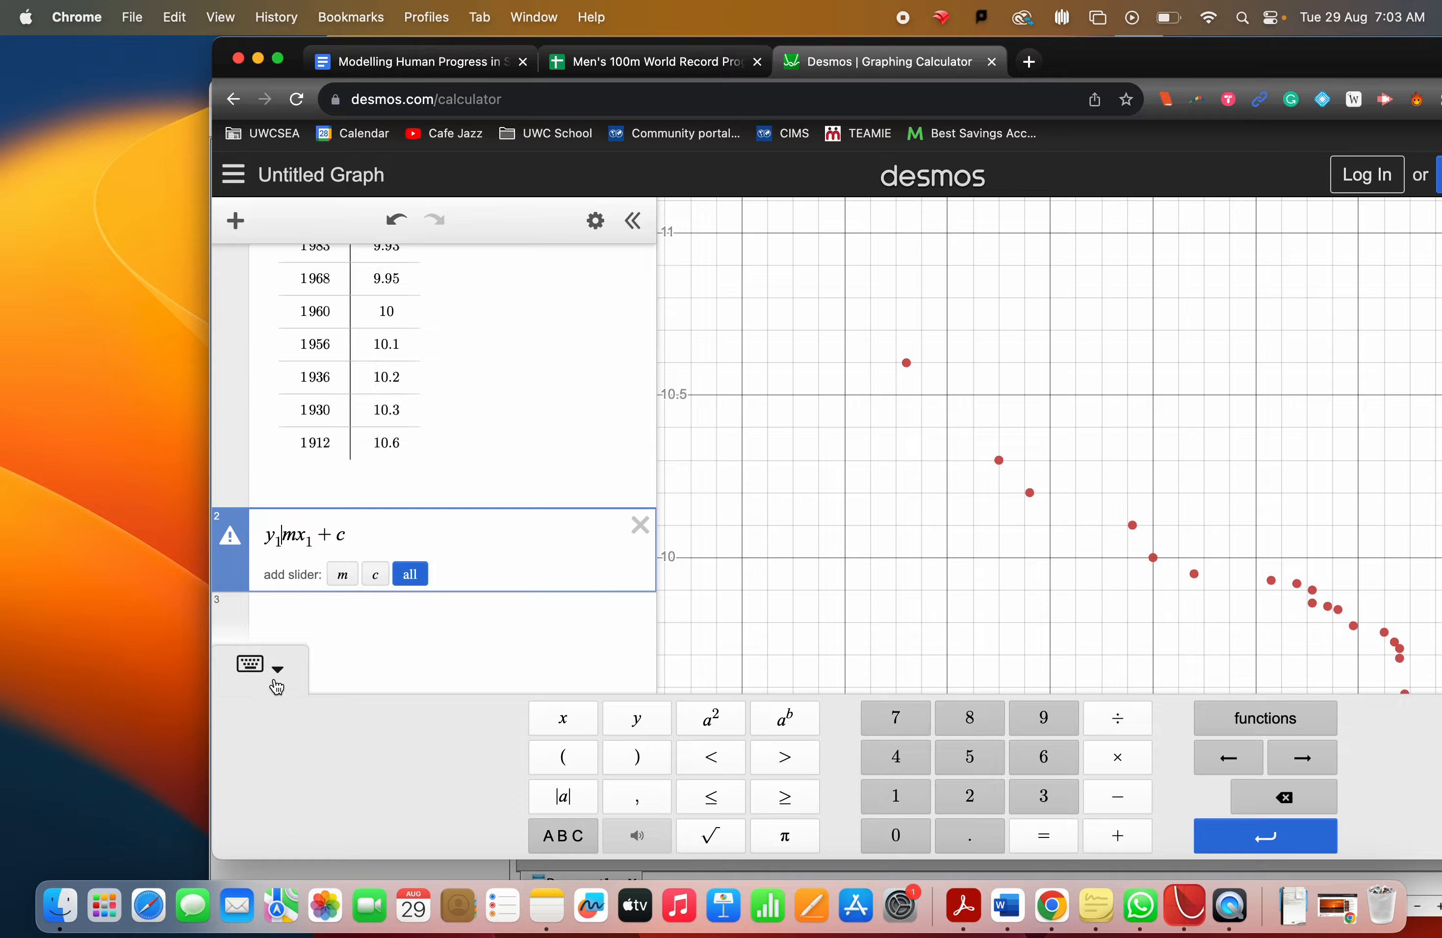
pyautogui.click(275, 676)
pyautogui.click(277, 834)
pyautogui.click(279, 676)
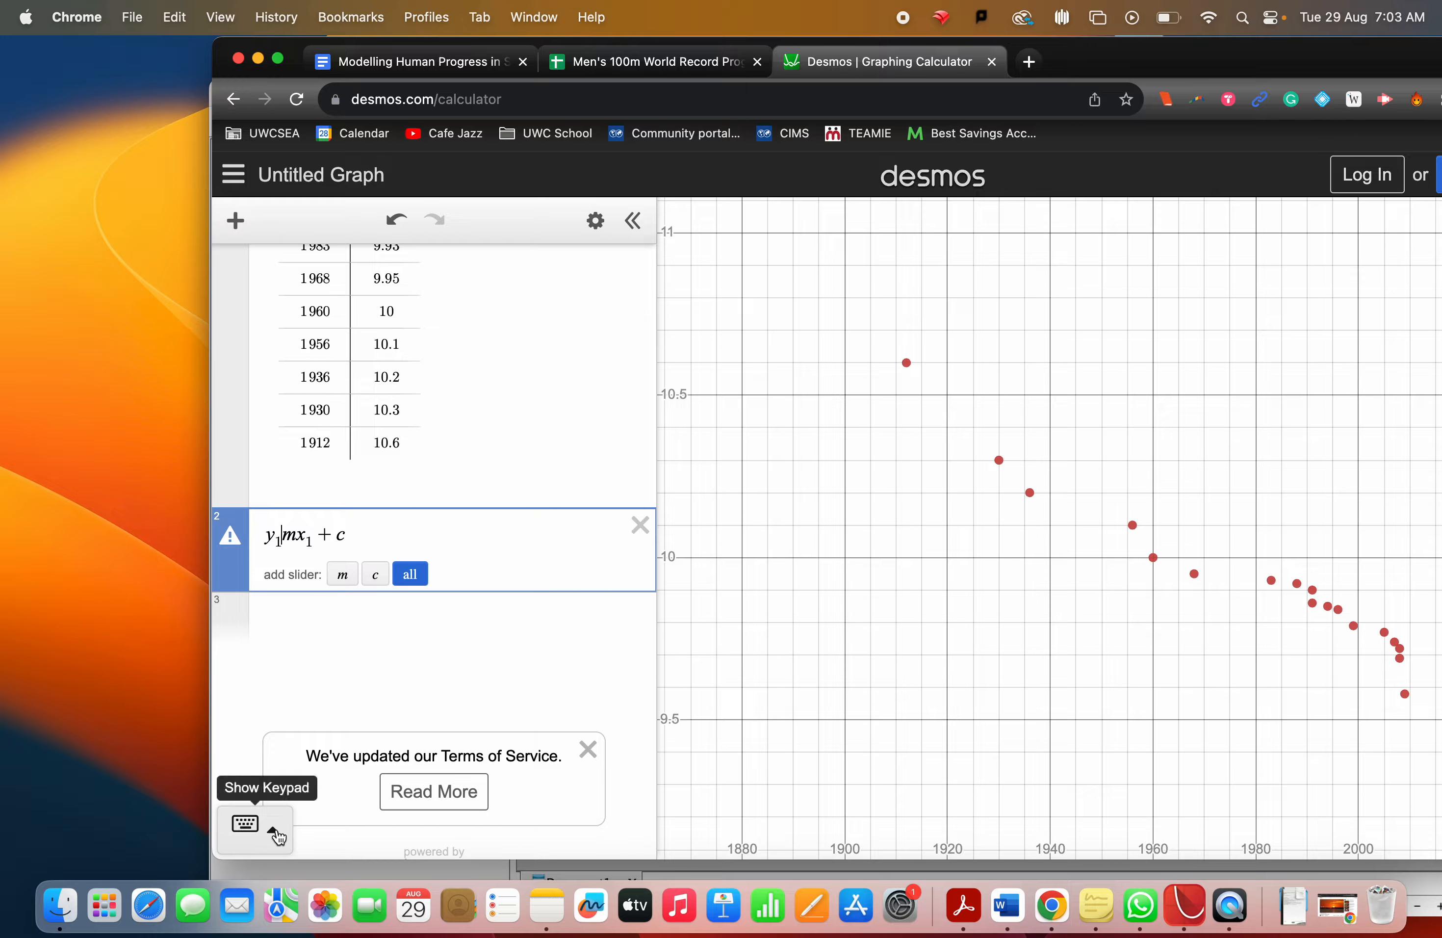
pyautogui.click(278, 833)
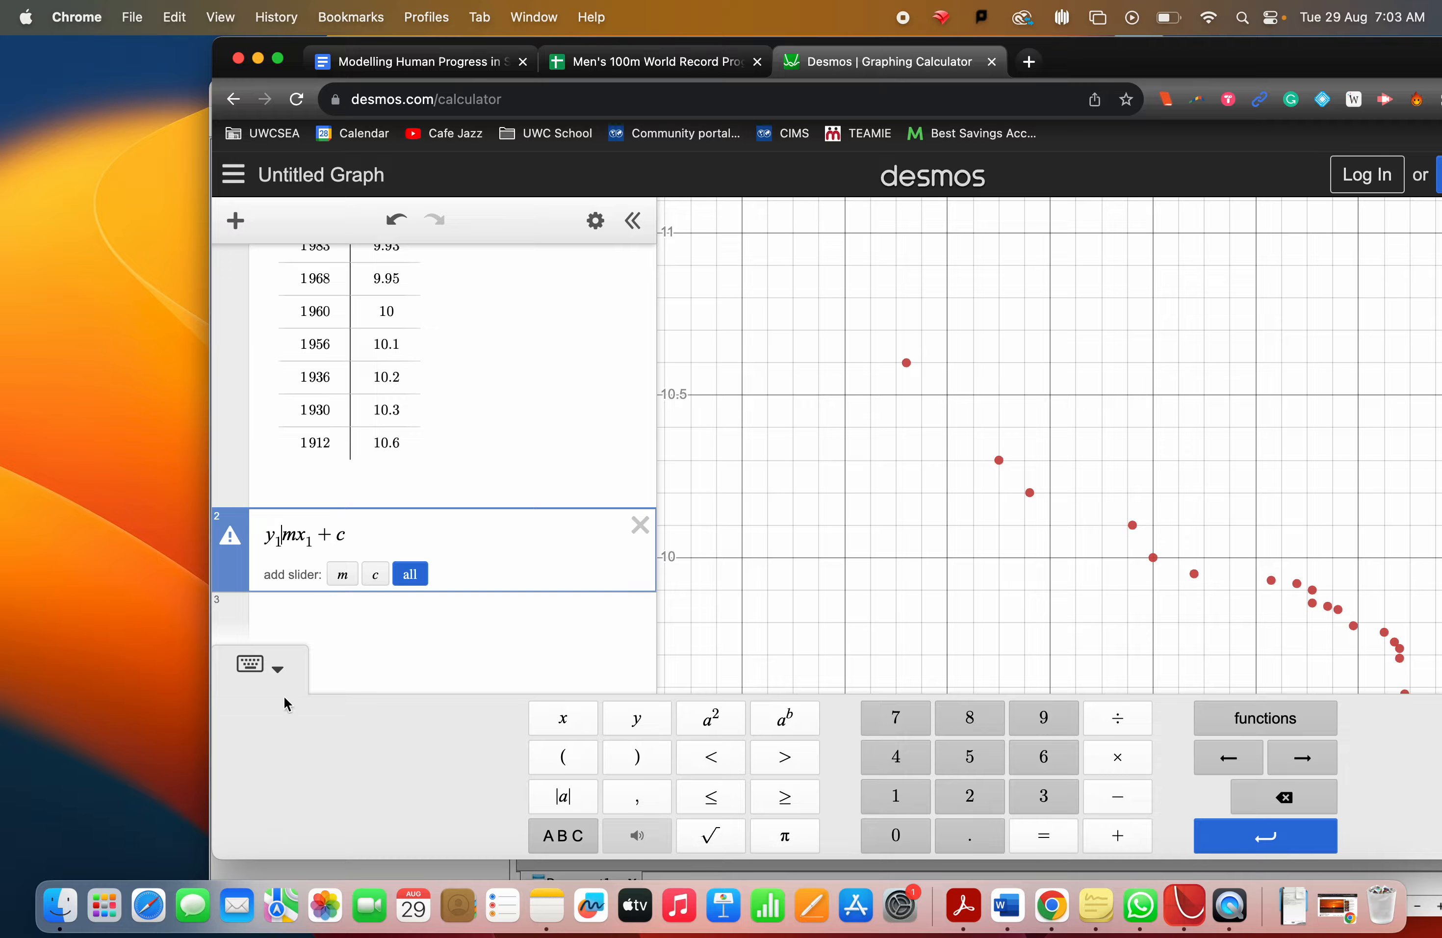
pyautogui.click(563, 835)
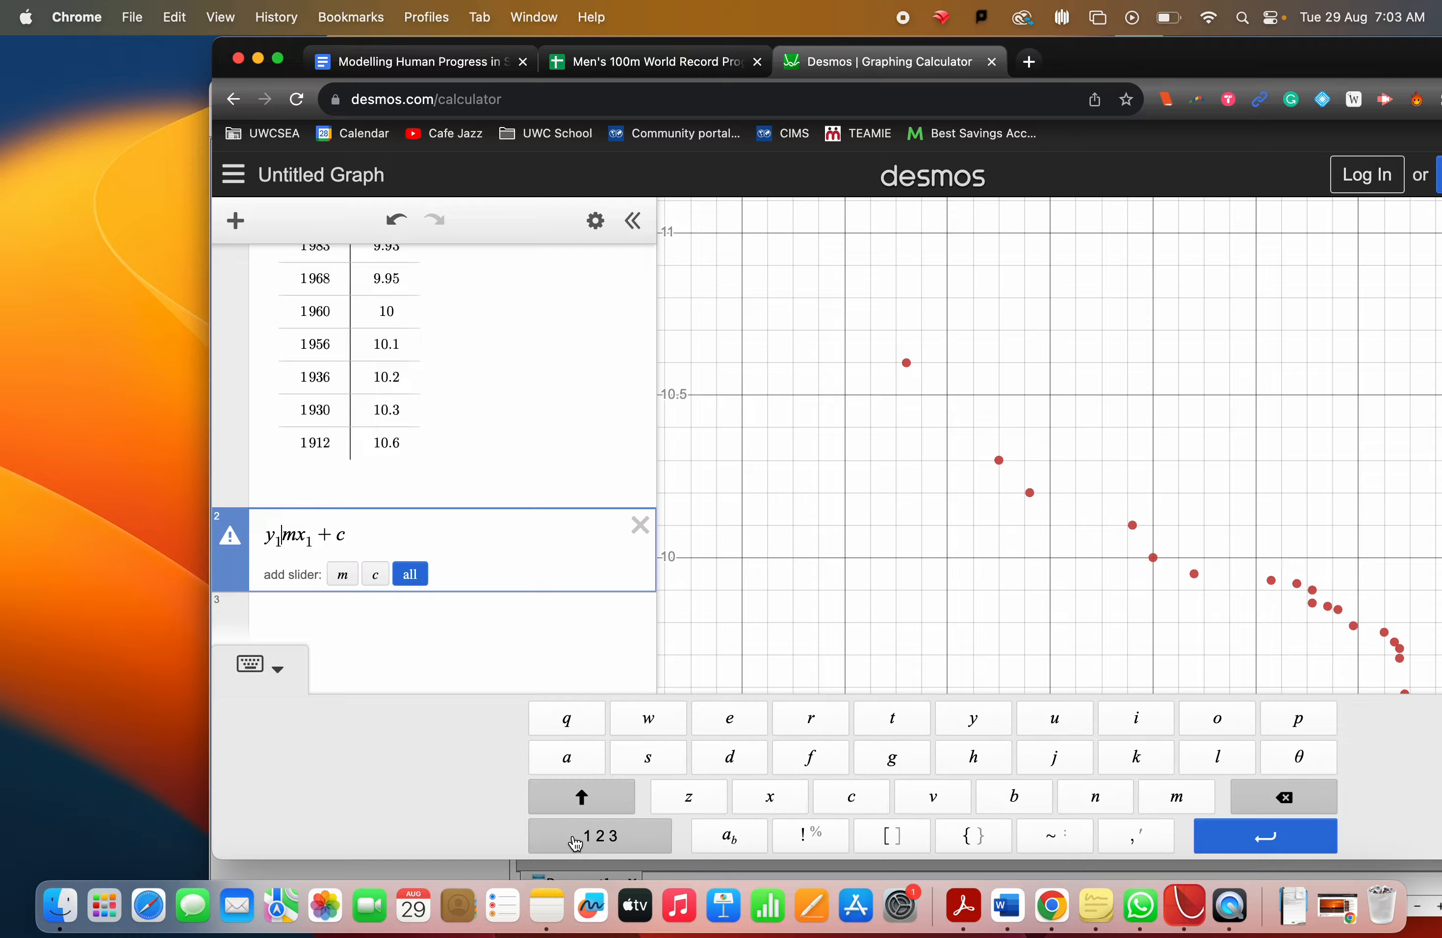
pyautogui.click(1054, 836)
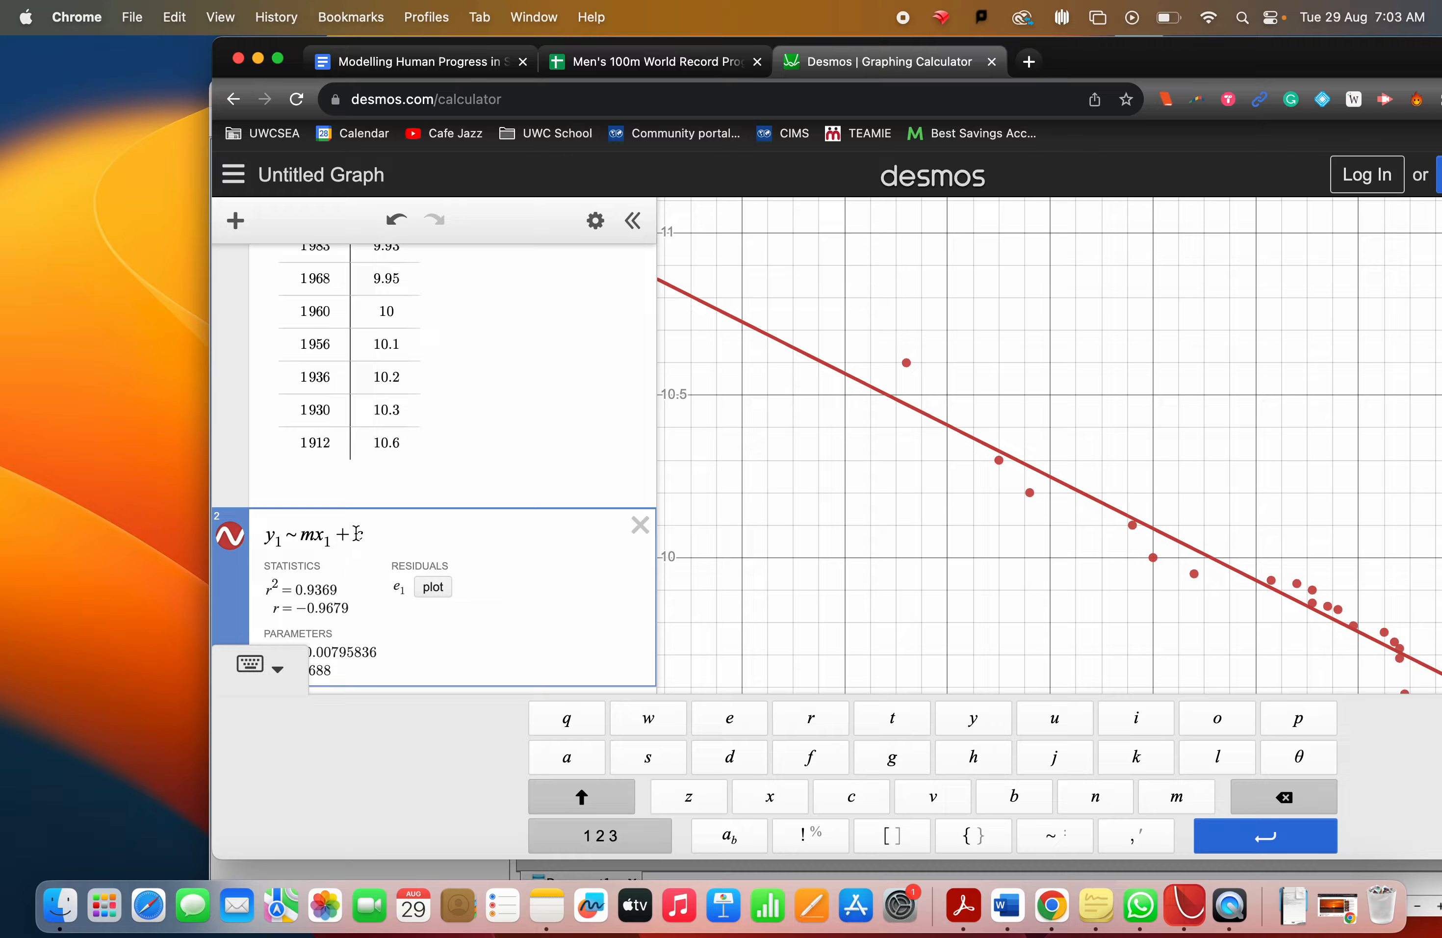
pyautogui.moveTo(364, 535); pyautogui.dragTo(265, 536)
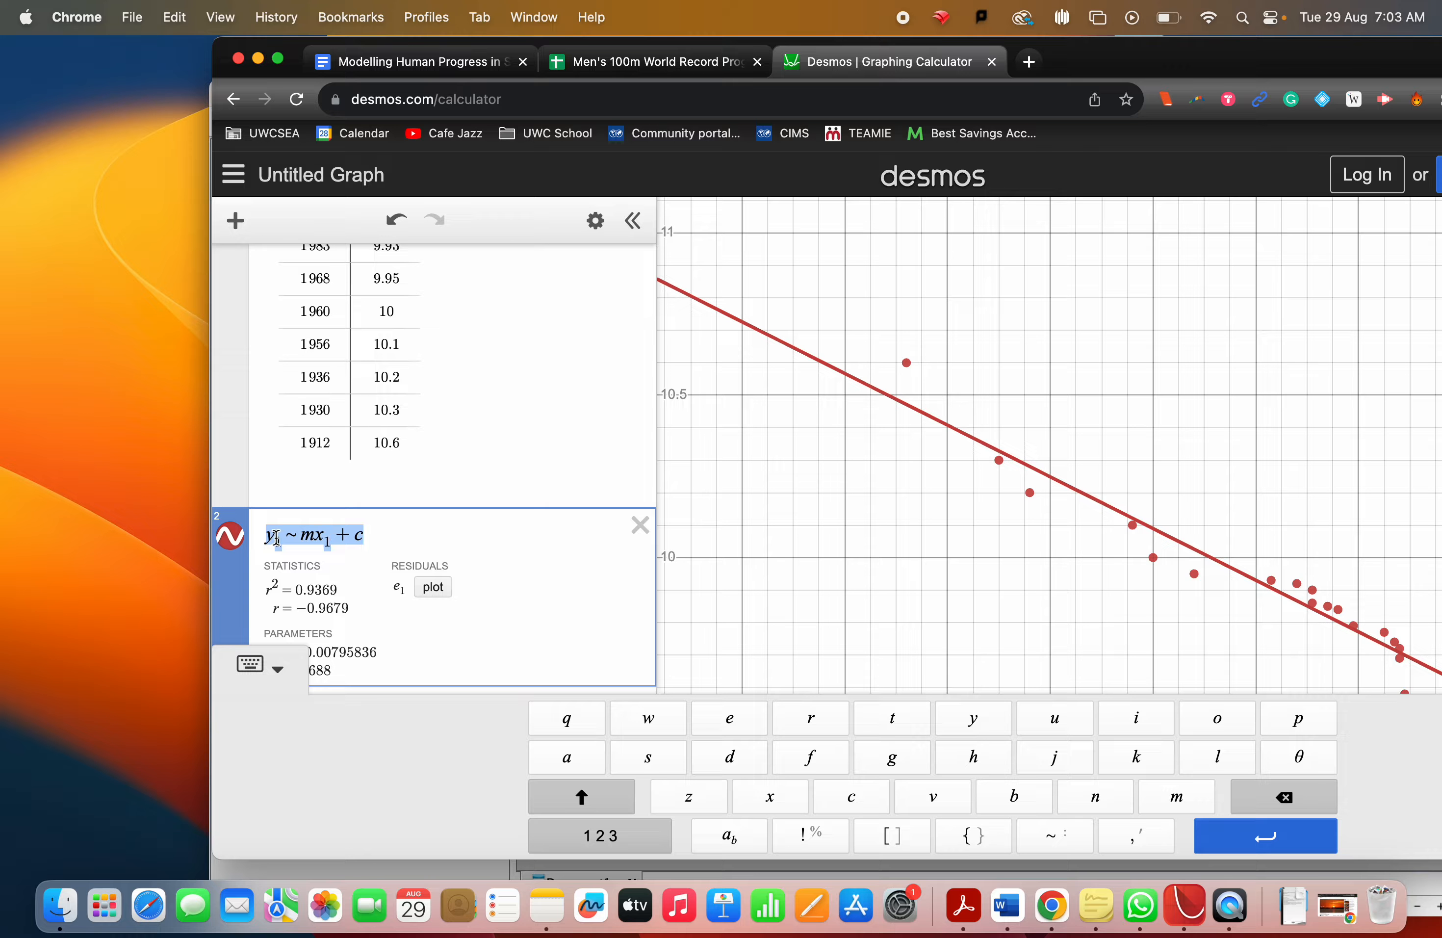
pyautogui.click(376, 532)
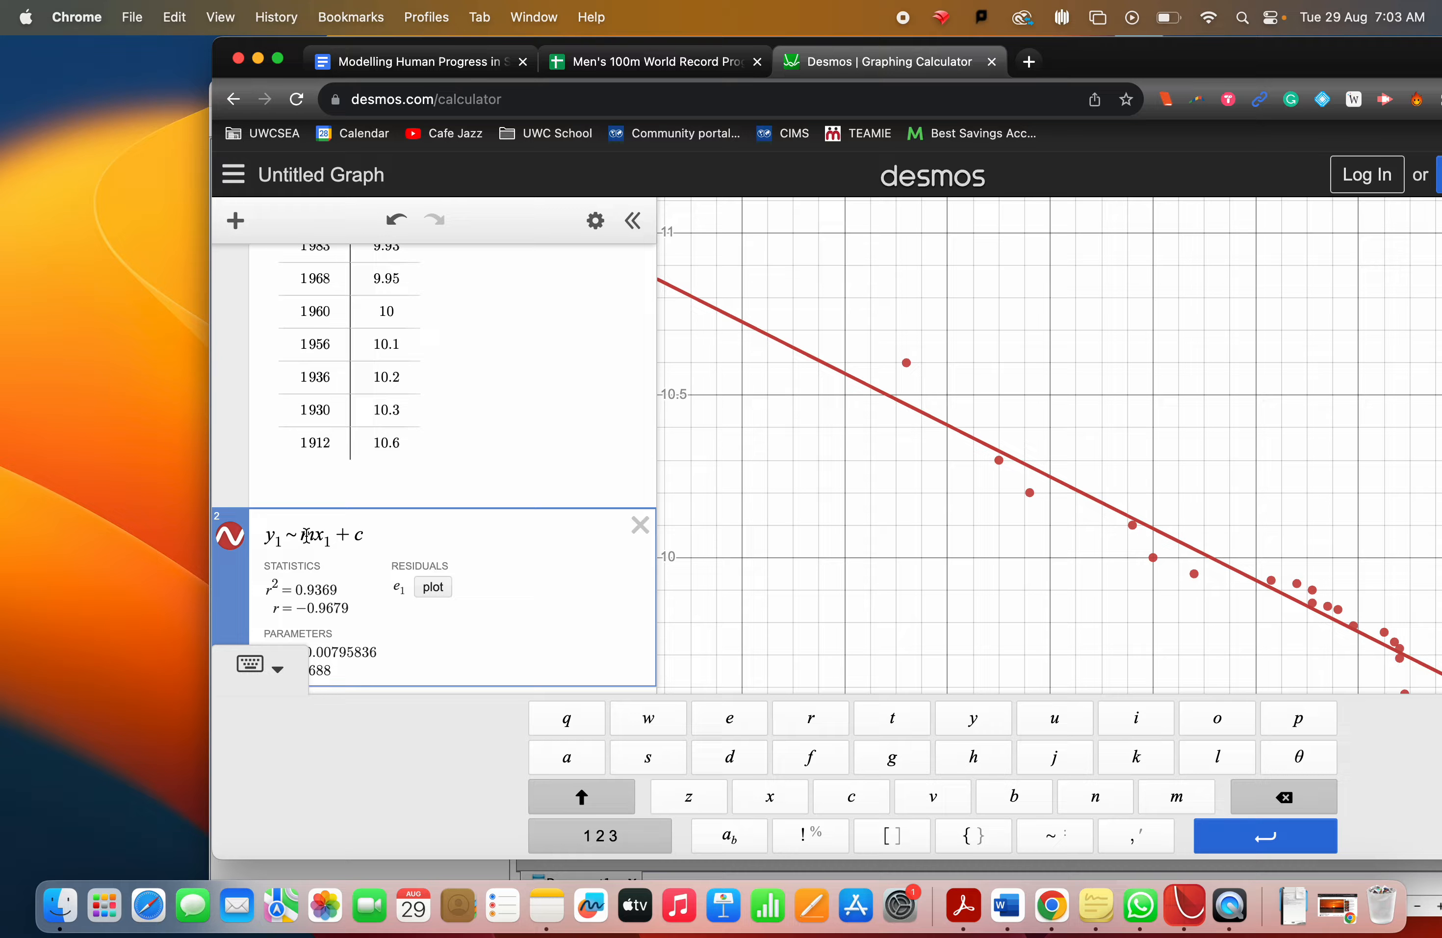
pyautogui.click(834, 563)
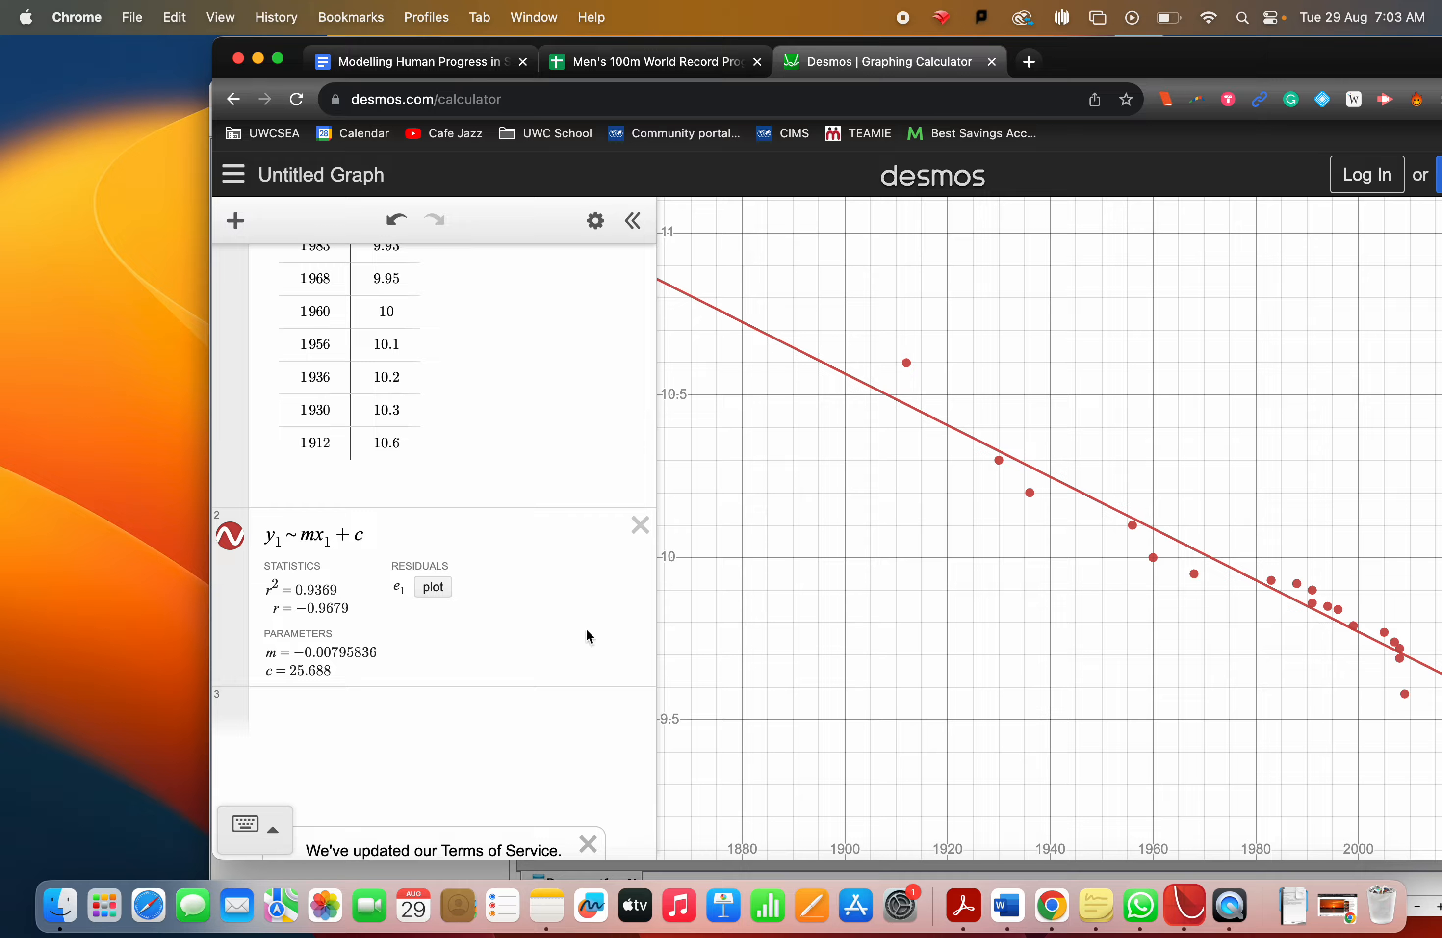
# Step: Start a new expression with t = on the empty line below the regression
pyautogui.click(311, 717)
pyautogui.write('t=')
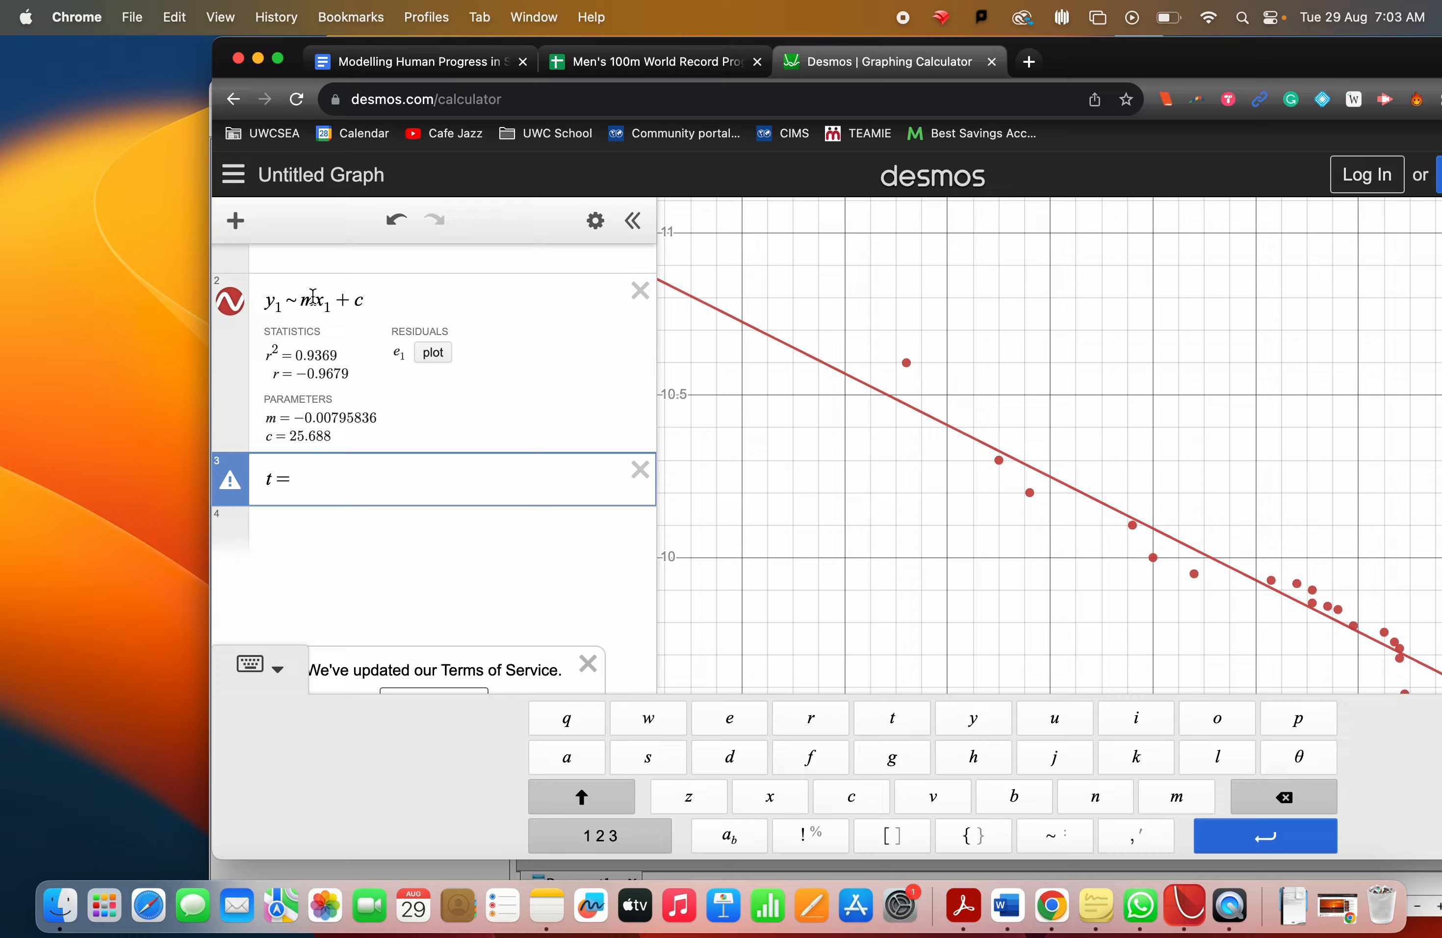
pyautogui.click(278, 302)
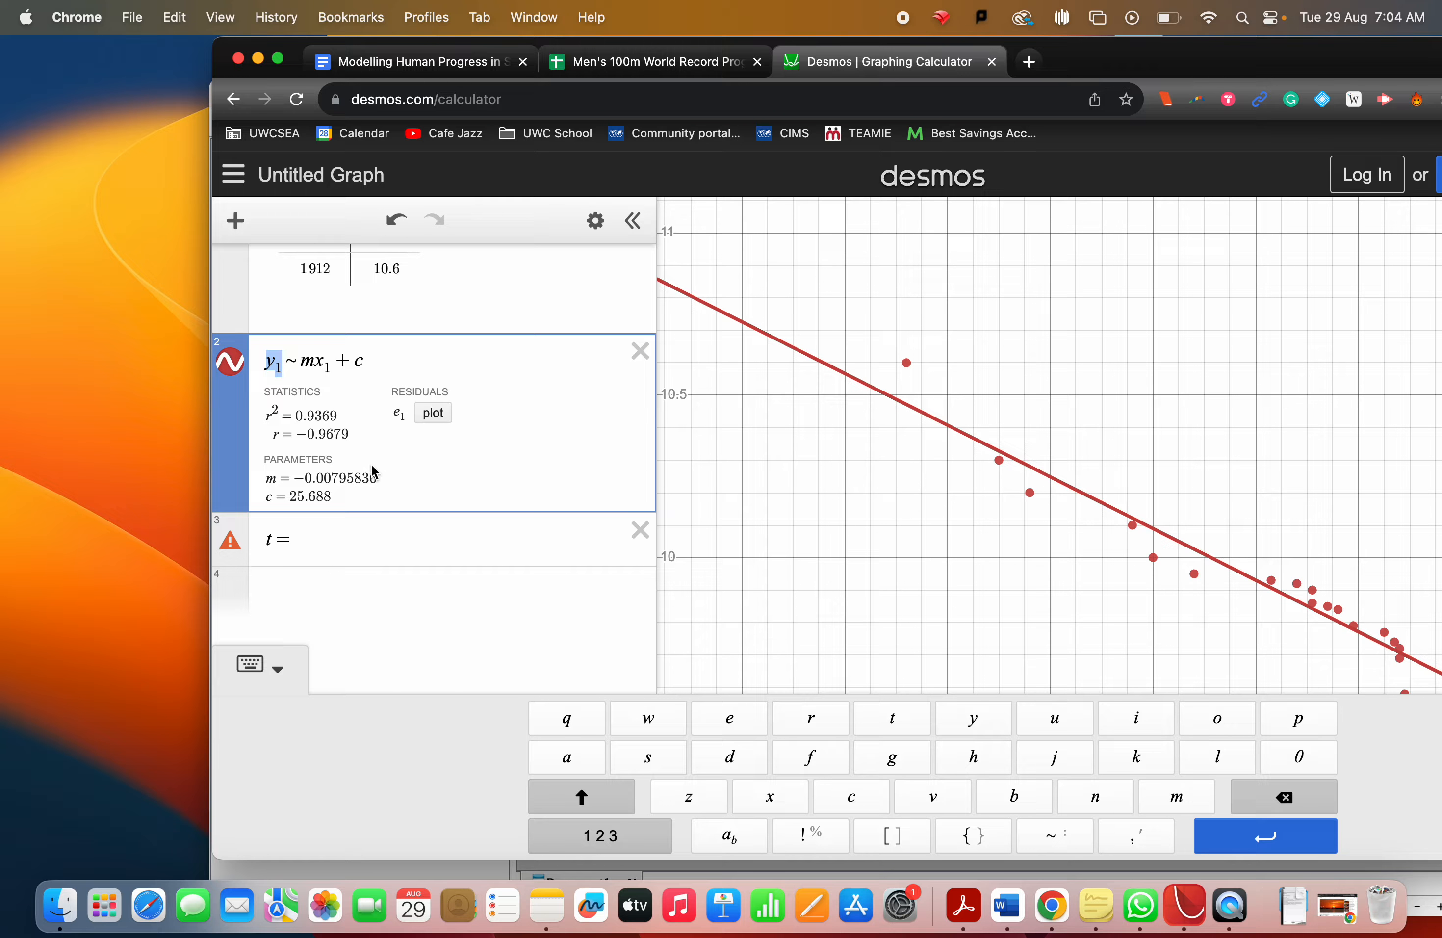
# Step: Try to paste the regression's m value into the t = expression and delete the duplicate data table
pyautogui.moveTo(378, 478); pyautogui.dragTo(298, 479)
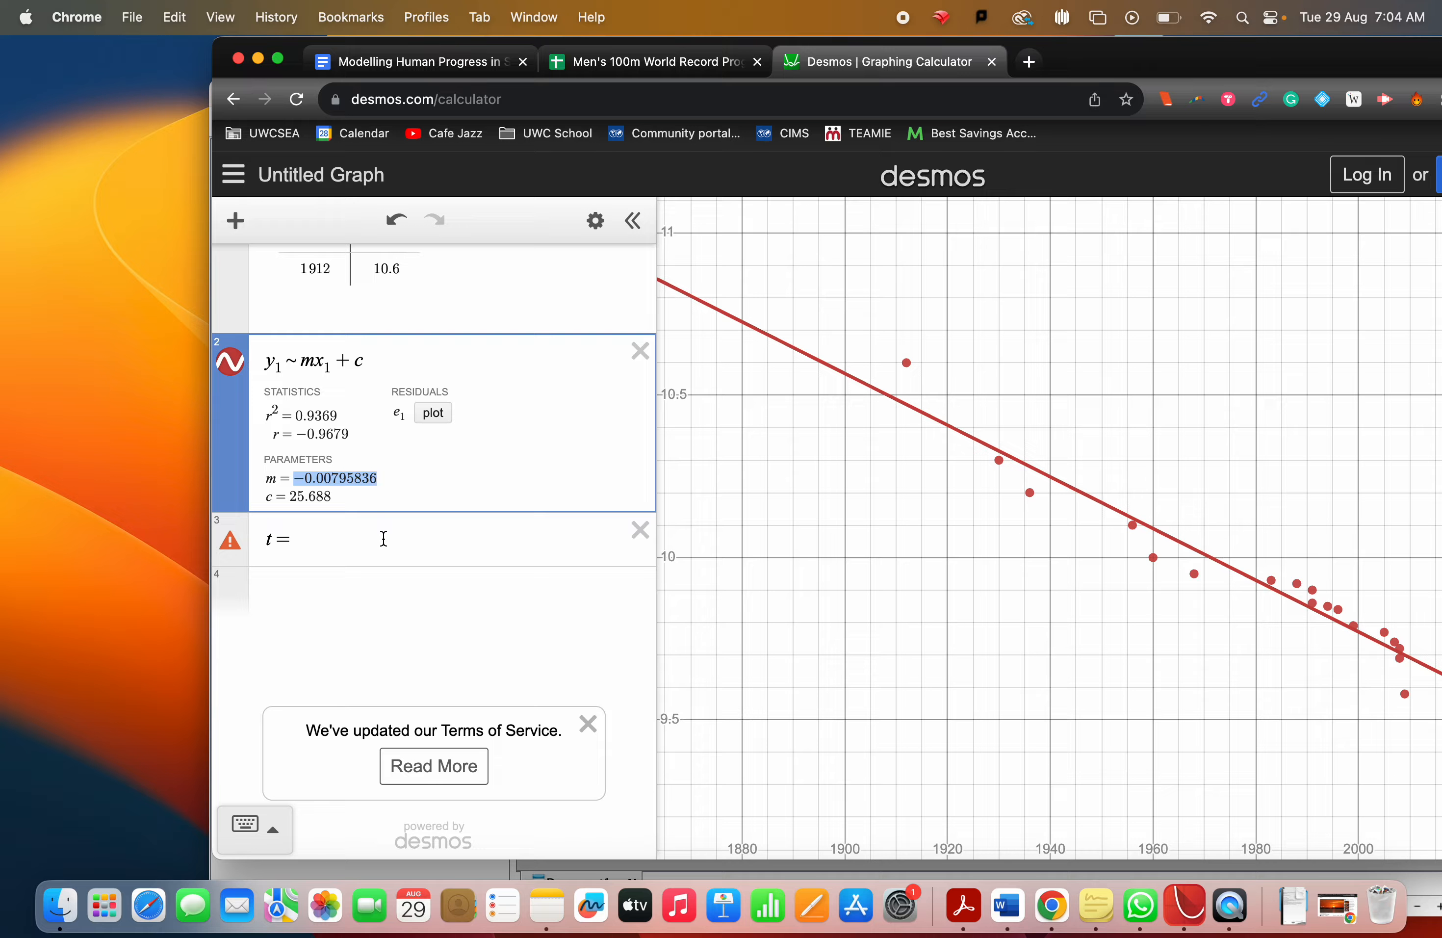
pyautogui.click(331, 542)
pyautogui.press('super+v')
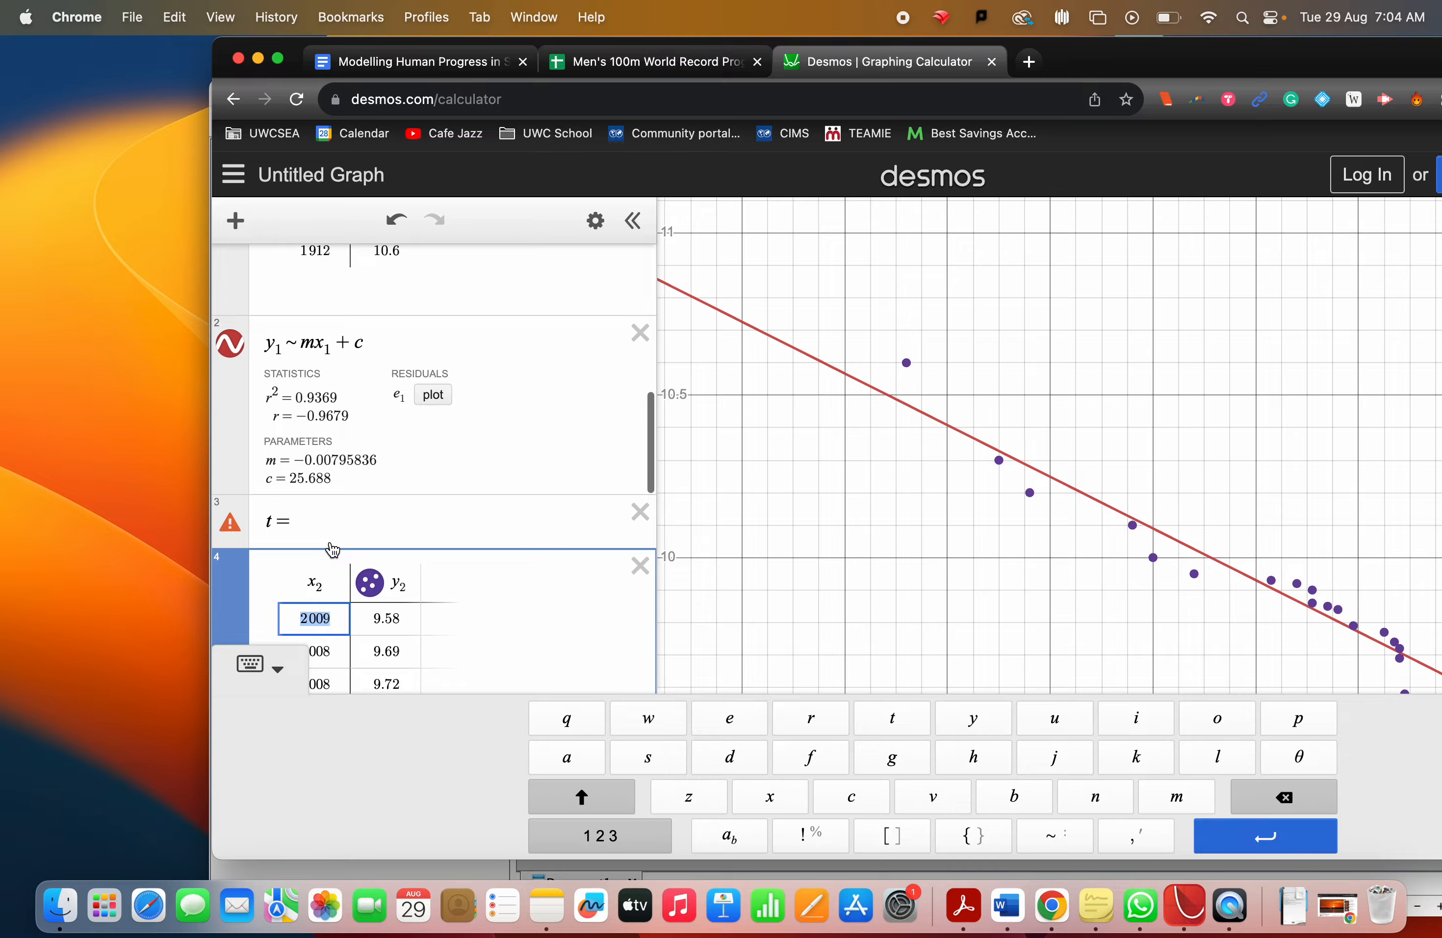
pyautogui.scroll(-5, 640, 572)
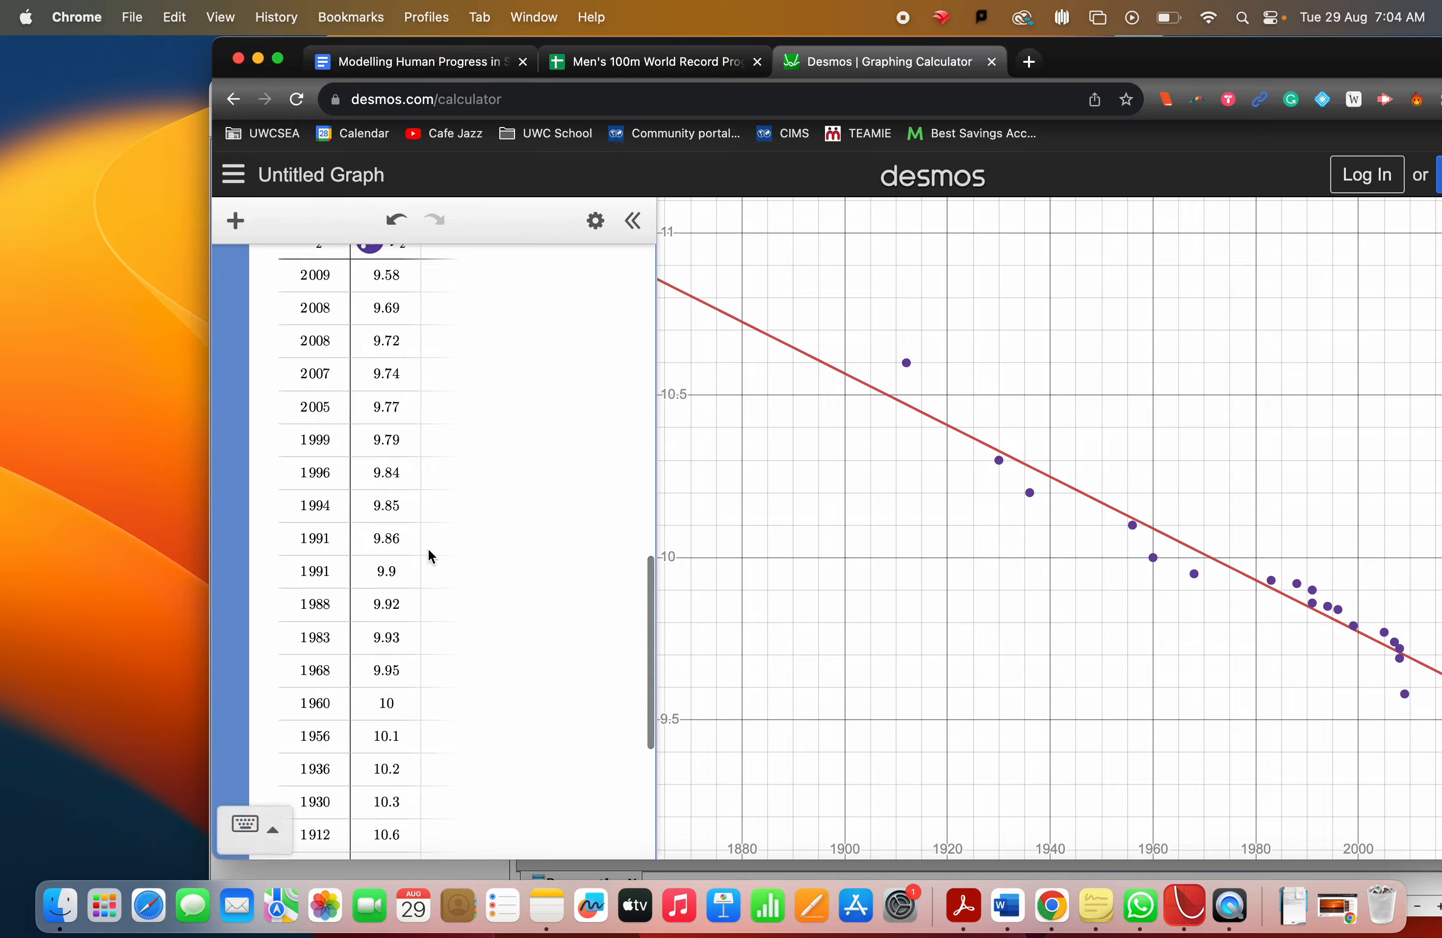
pyautogui.scroll(5, 428, 554)
pyautogui.scroll(-10, 428, 554)
pyautogui.scroll(5, 431, 556)
pyautogui.scroll(6, 431, 556)
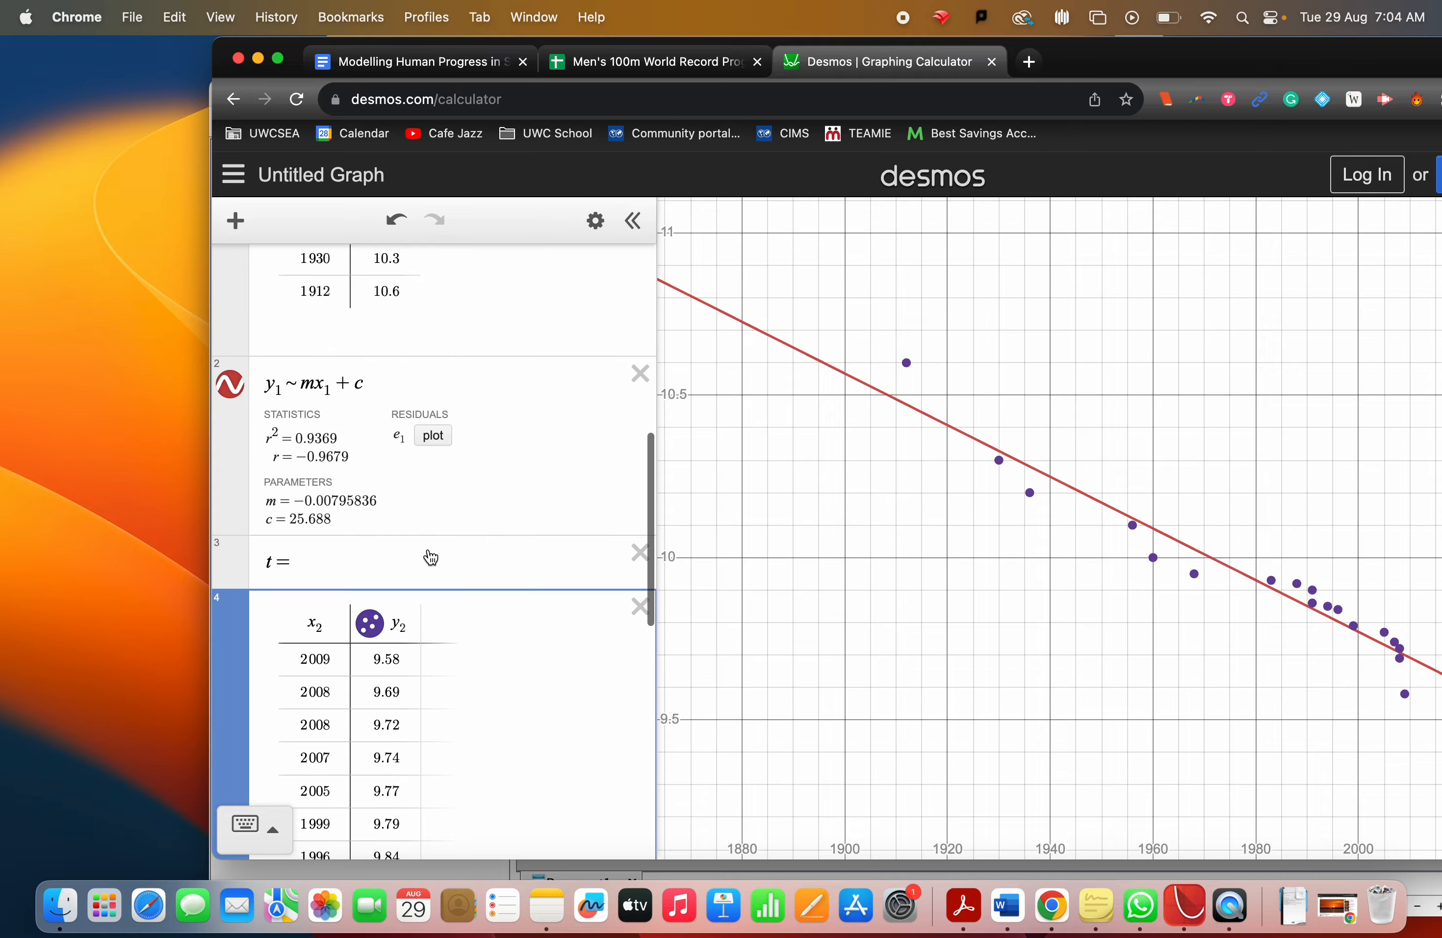
pyautogui.click(640, 609)
# Step: Complete the expression as t = -0.00795836 · y + 25.688, using the fitted slope and intercept
pyautogui.click(376, 578)
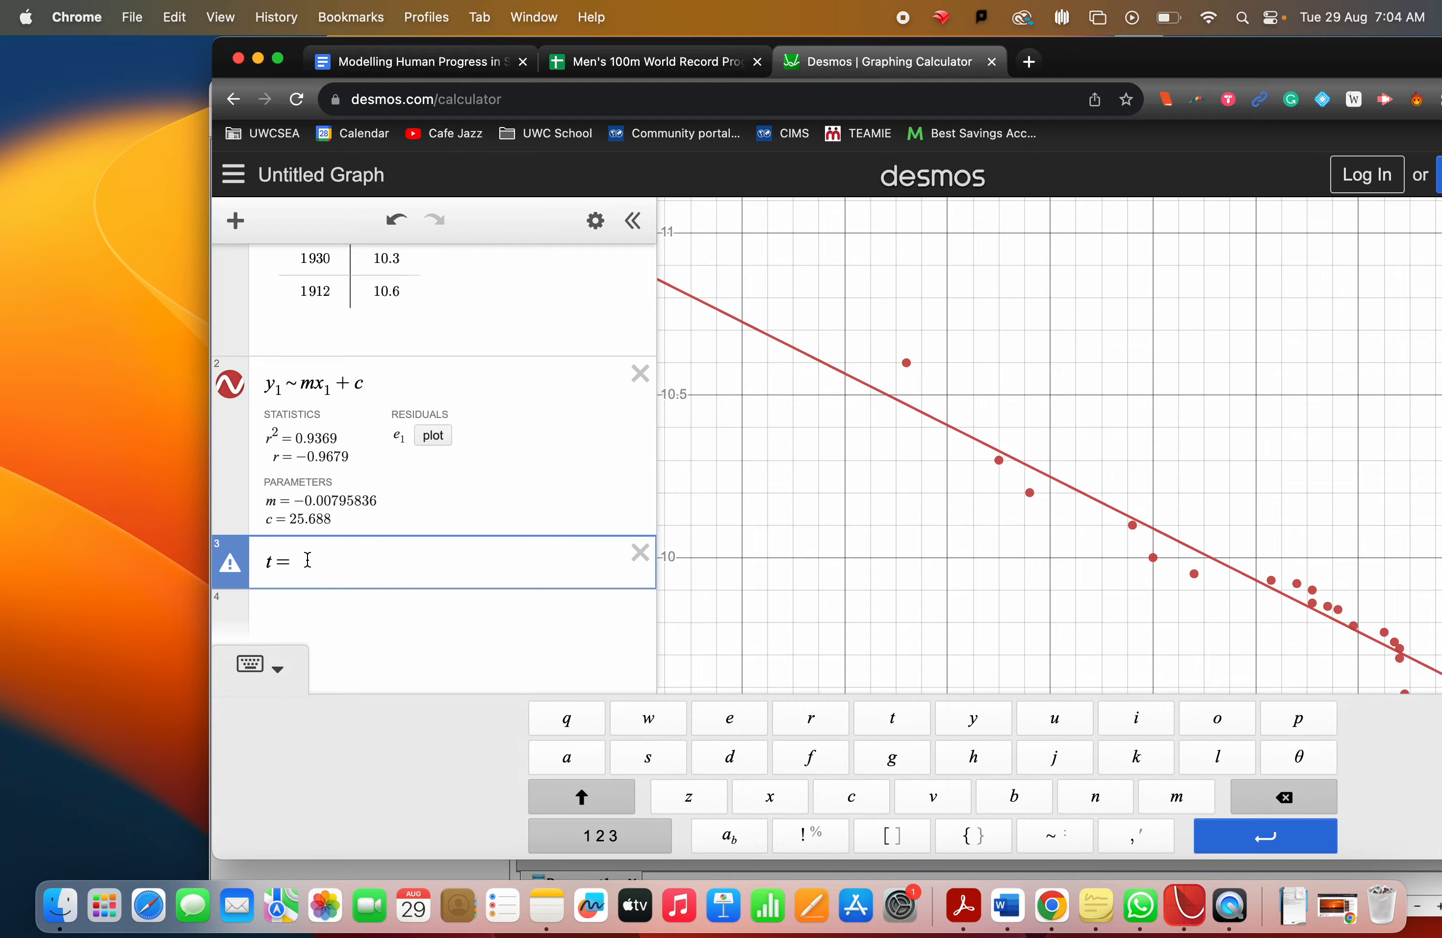
pyautogui.write('-0.0')
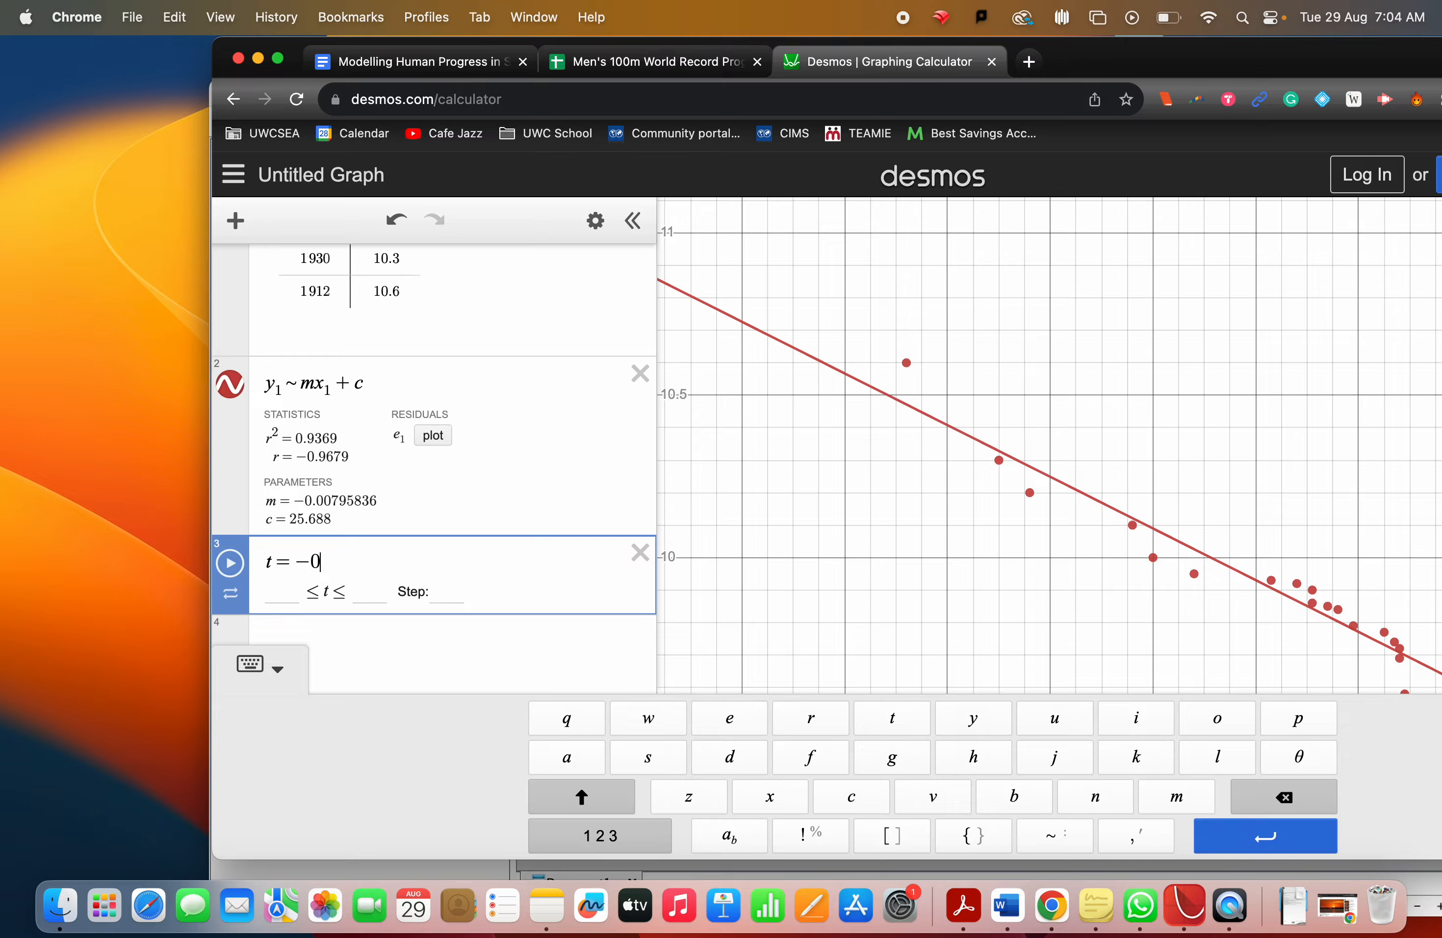
pyautogui.write('00')
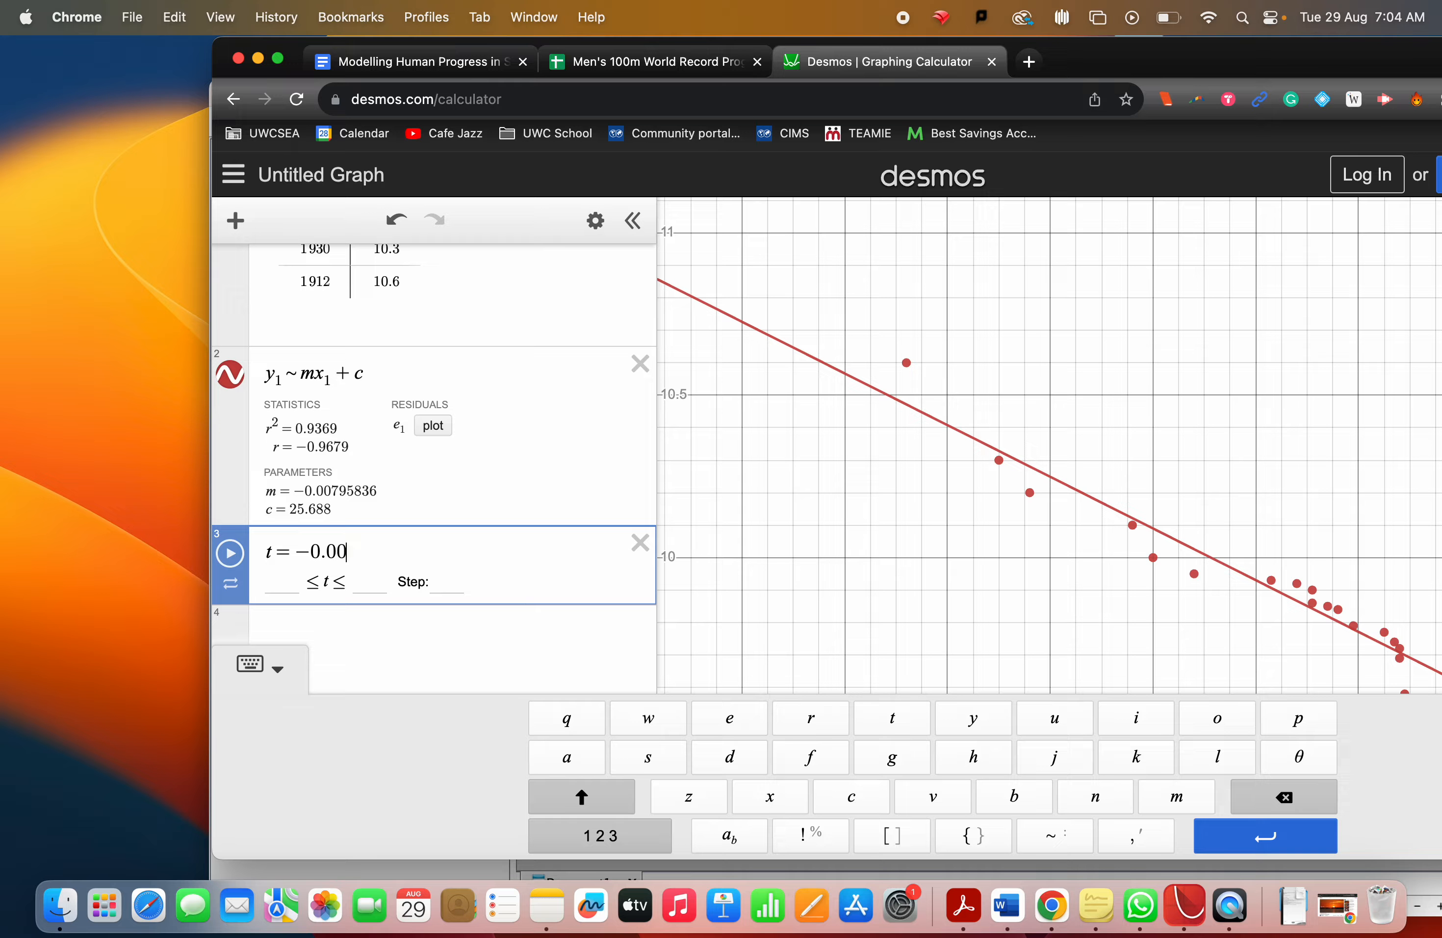
pyautogui.write('7')
pyautogui.write('9')
pyautogui.write('5')
pyautogui.write('83')
pyautogui.write('6')
pyautogui.write('*')
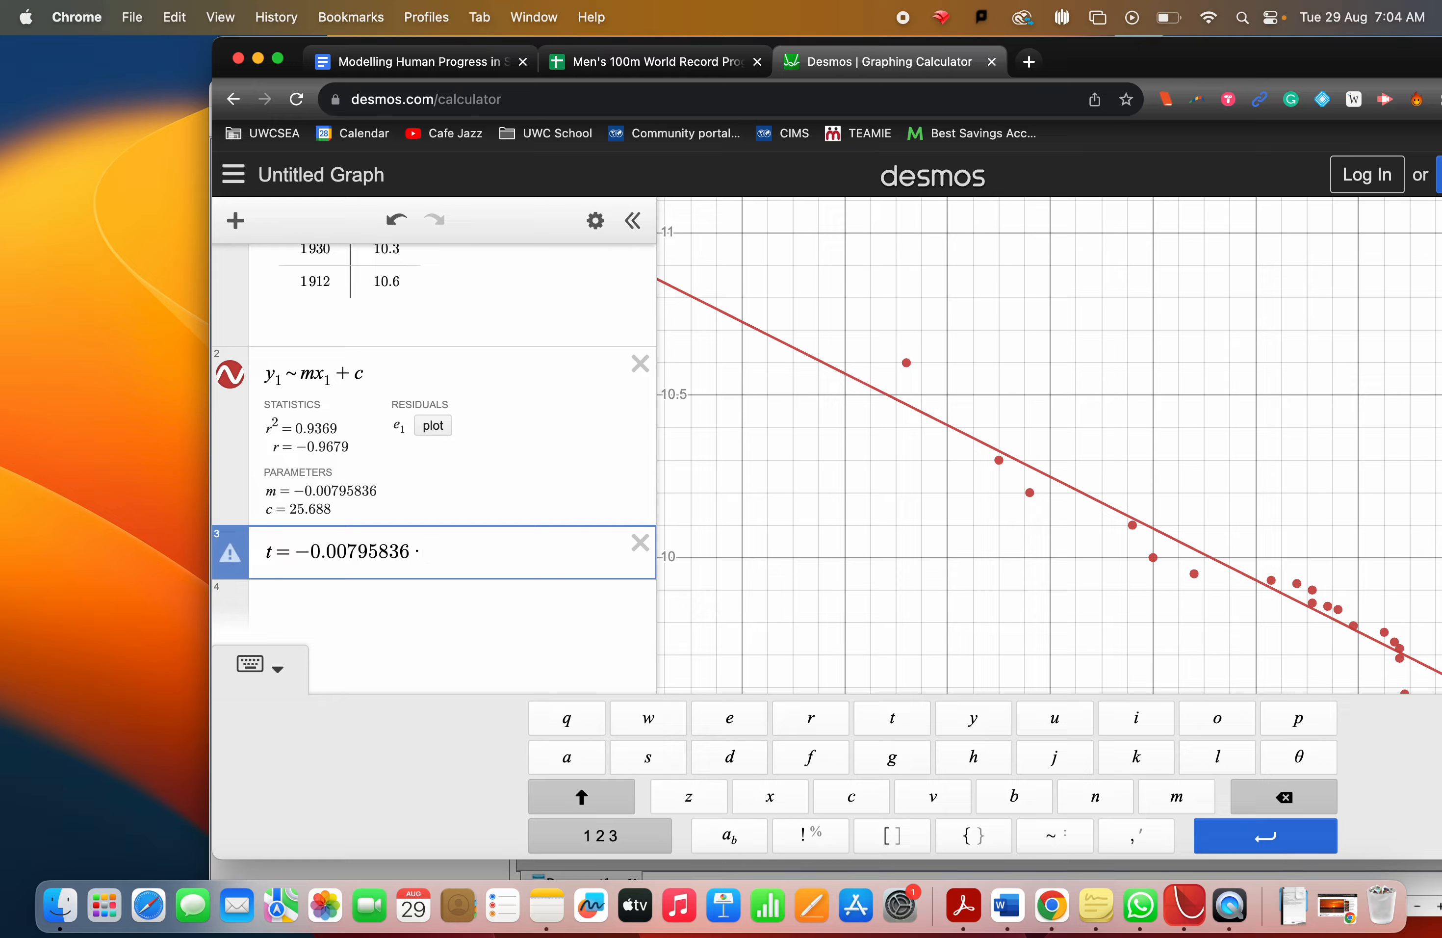
pyautogui.write('y+25.688')
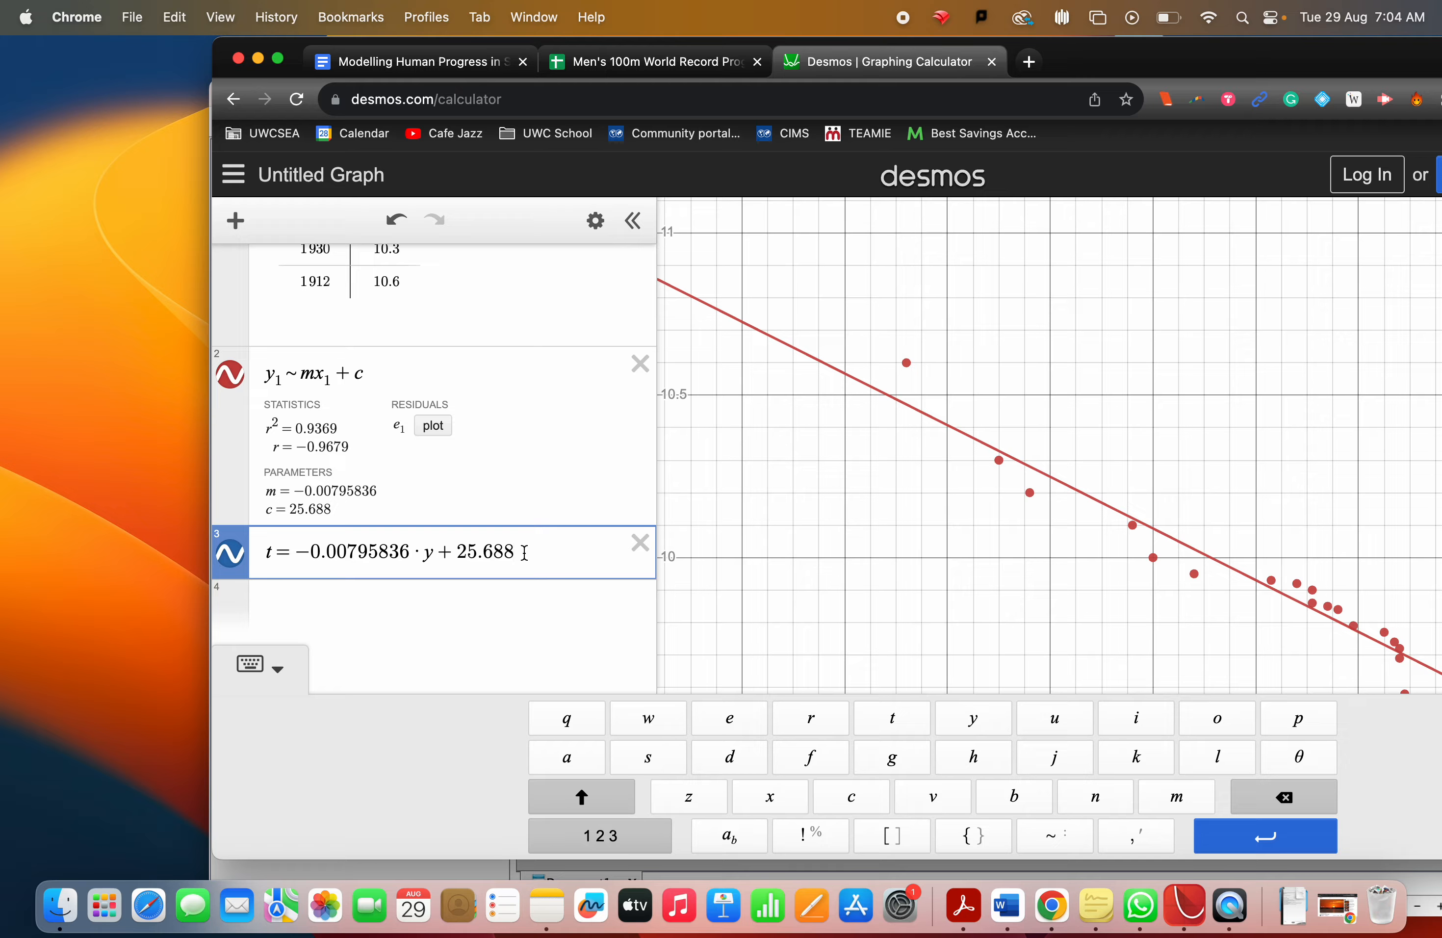
# Step: Swap the variables in the fitted equation so it reads y = -0.00795836 · x + 25.688
pyautogui.click(273, 553)
pyautogui.press('BackSpace')
pyautogui.write('y')
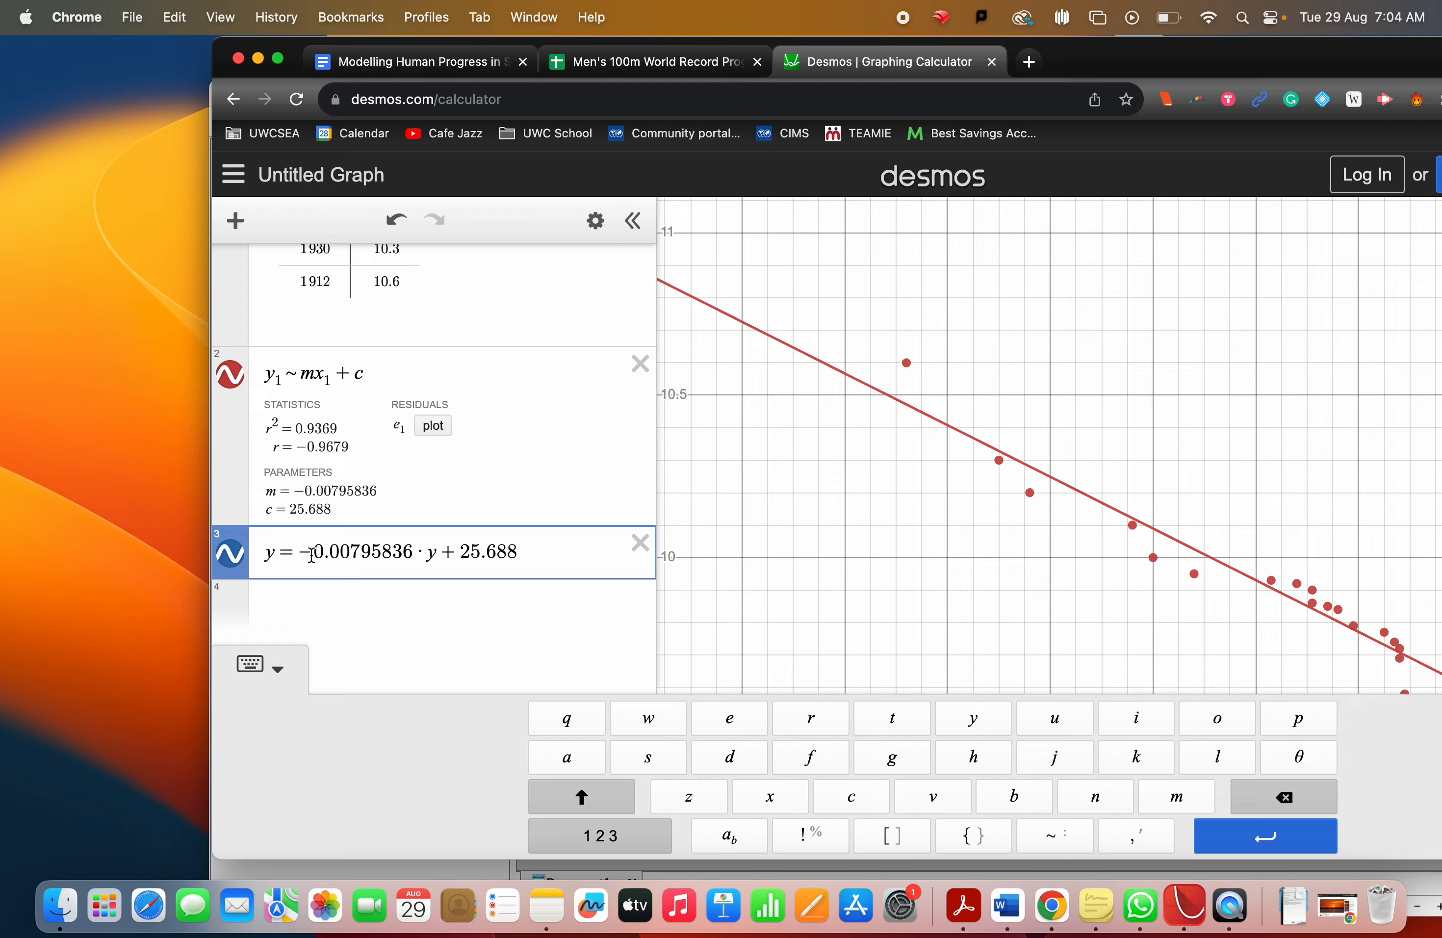
pyautogui.click(436, 555)
pyautogui.press('BackSpace')
pyautogui.write('x')
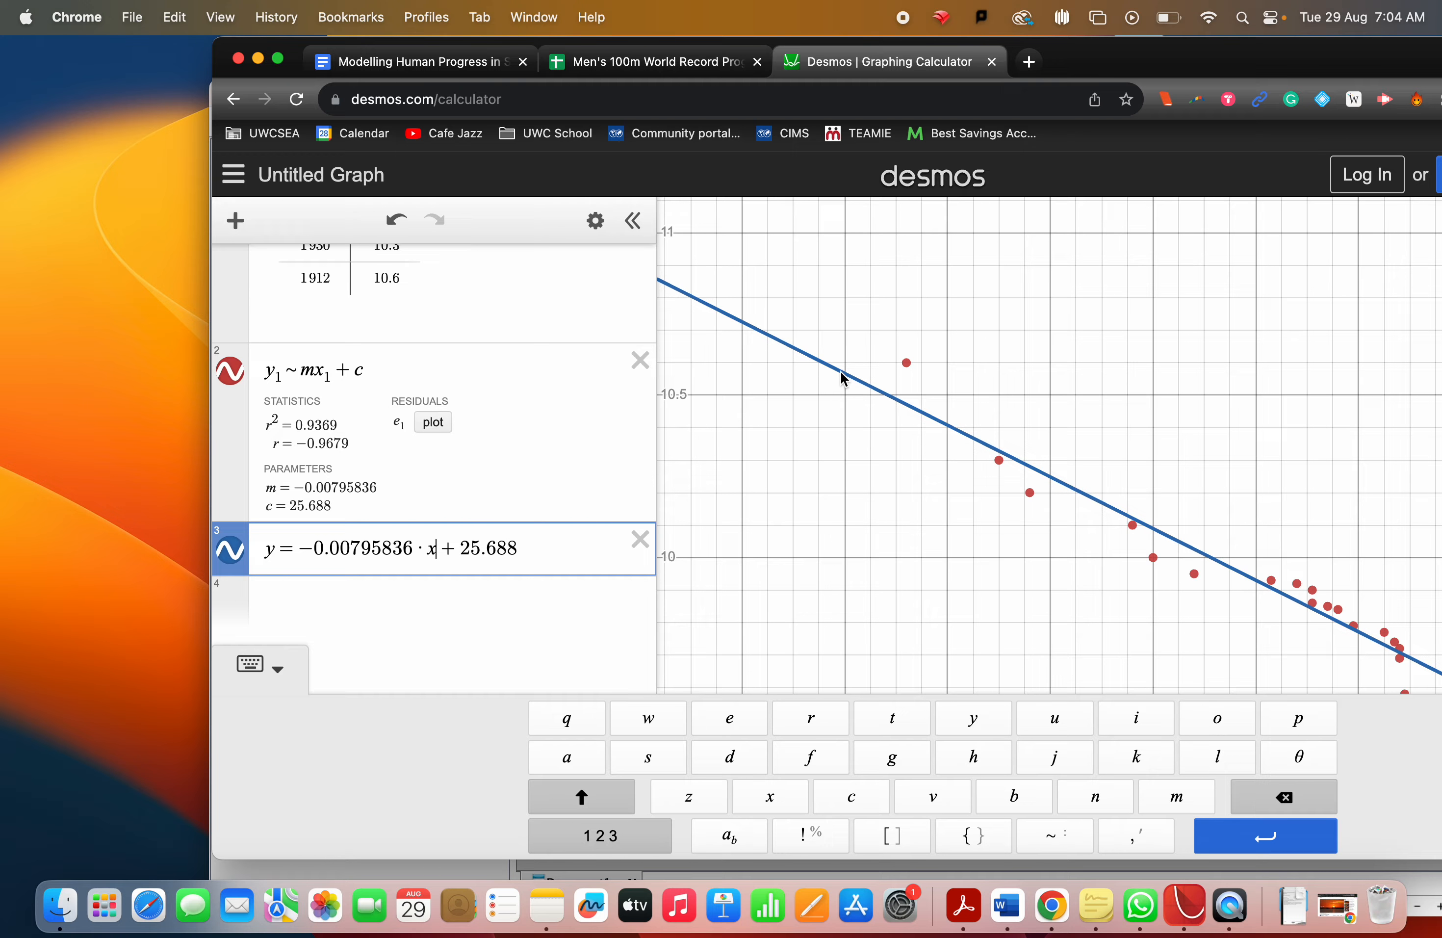
pyautogui.click(824, 474)
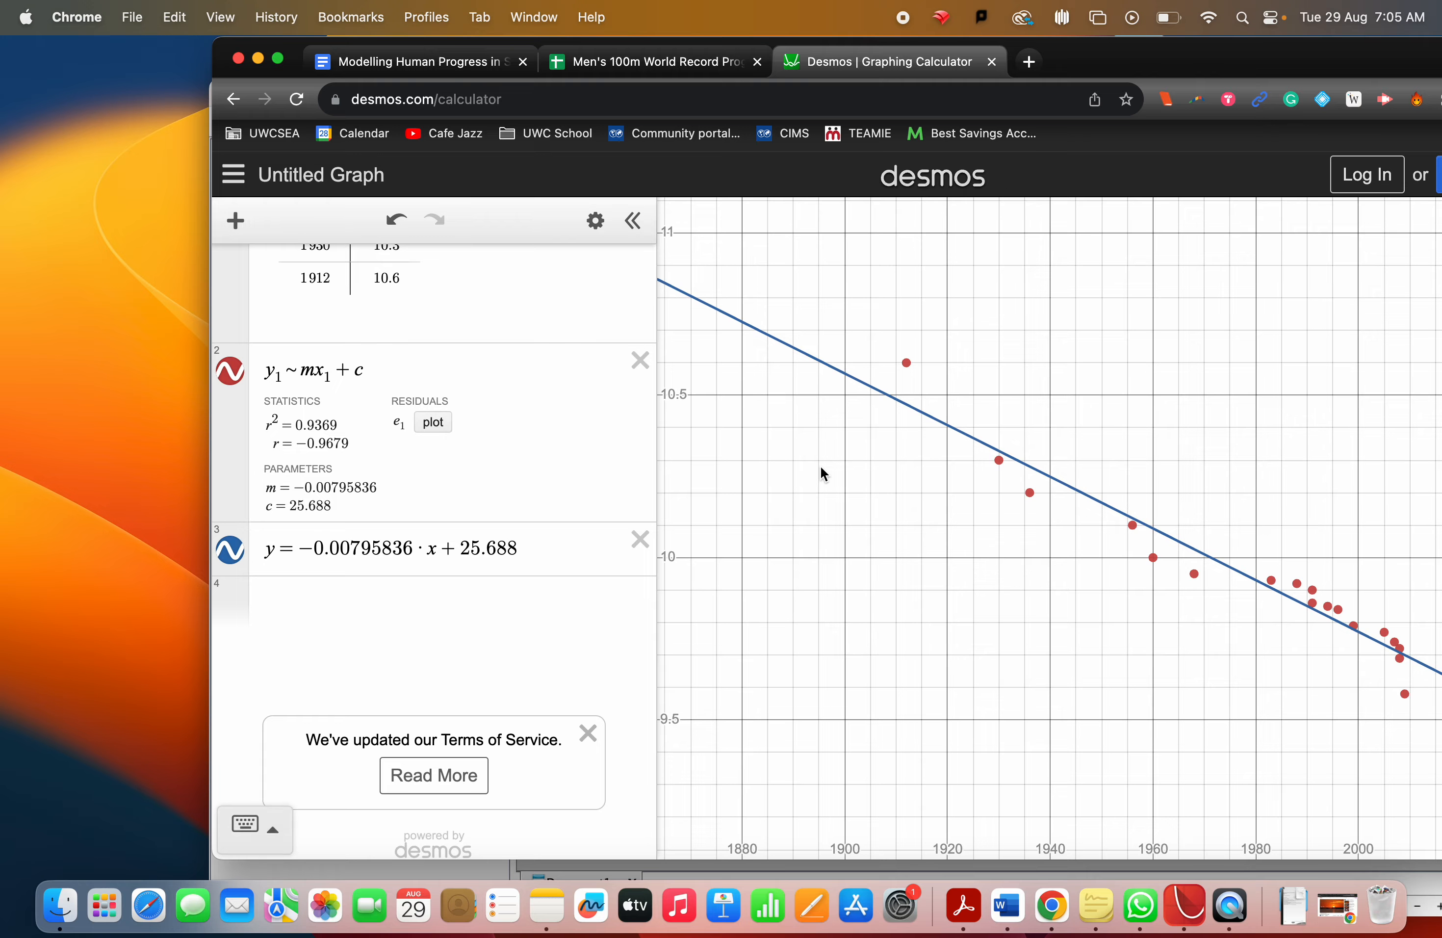
# Step: Hide the expression list, make the window full screen and capture a screenshot of the graph area with its axis labels
pyautogui.click(633, 221)
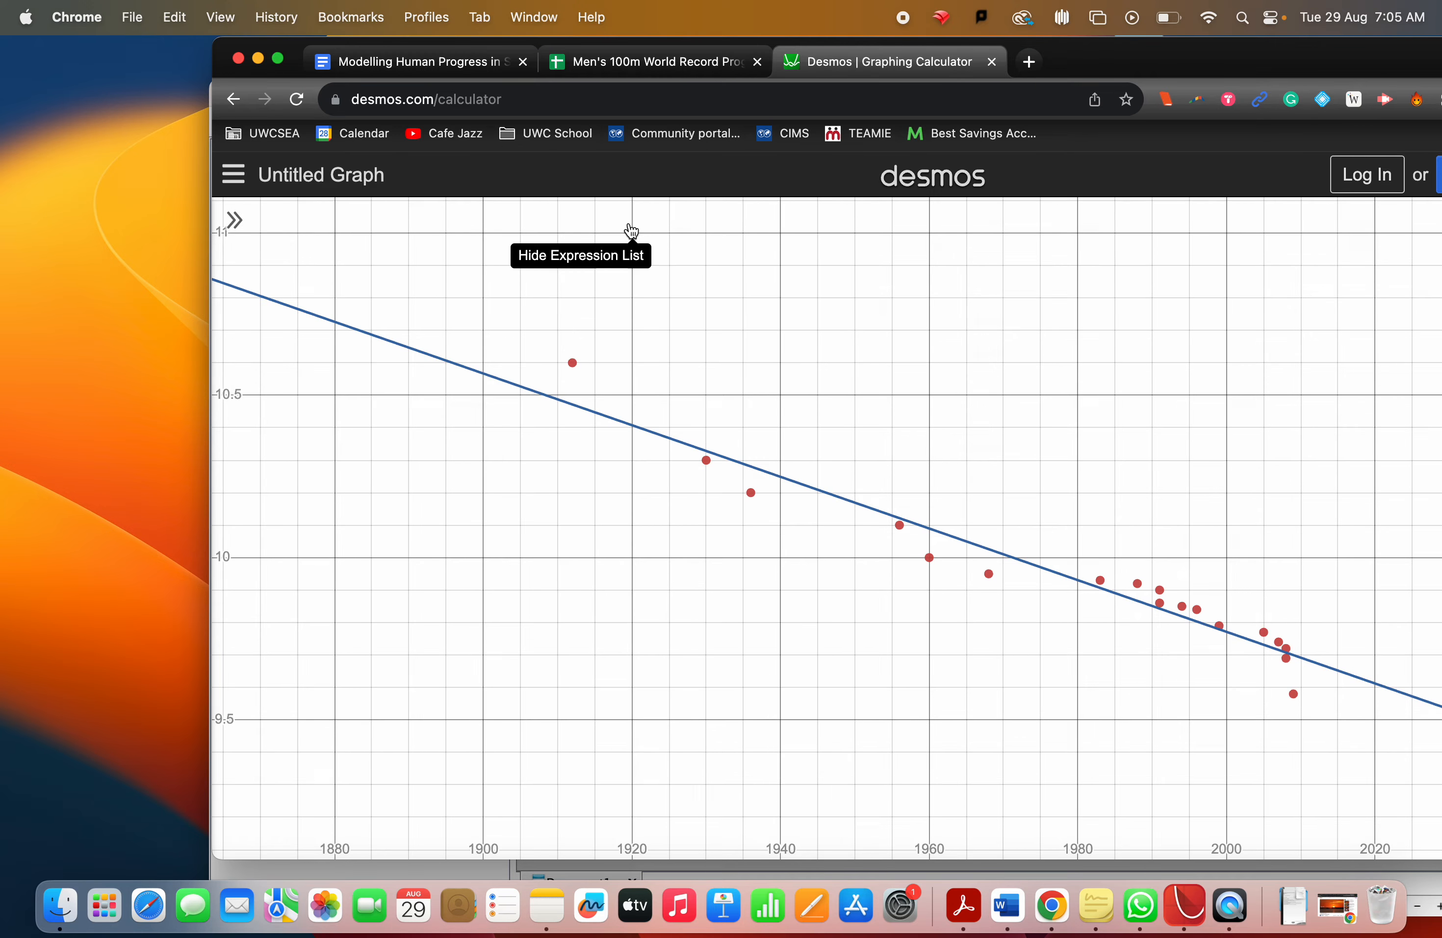
pyautogui.click(279, 59)
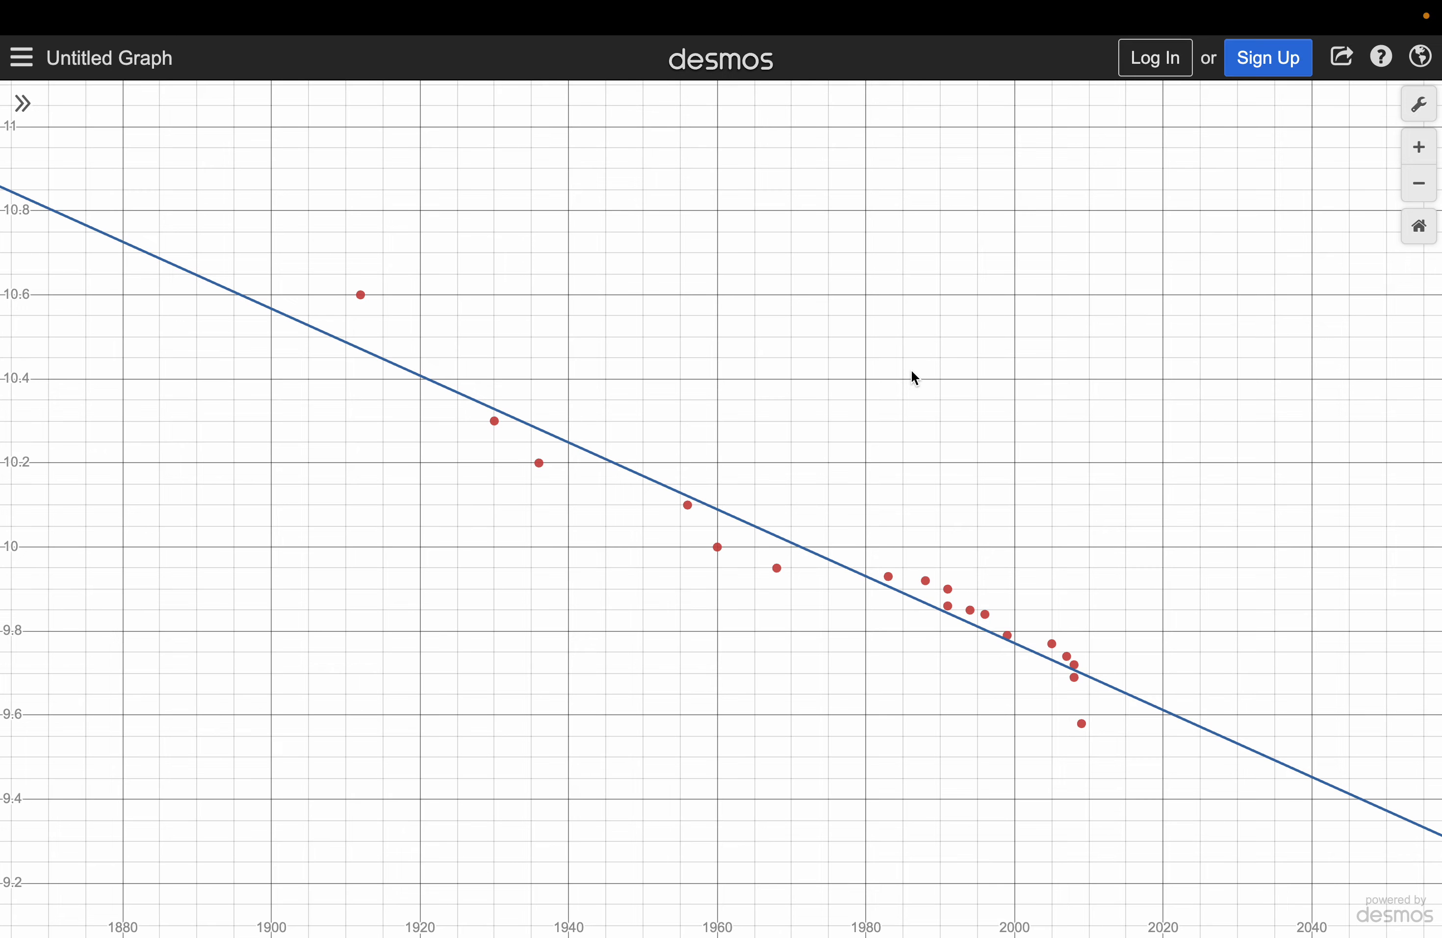
pyautogui.press('super+shift+4')
pyautogui.moveTo(1, 113); pyautogui.dragTo(1351, 936)
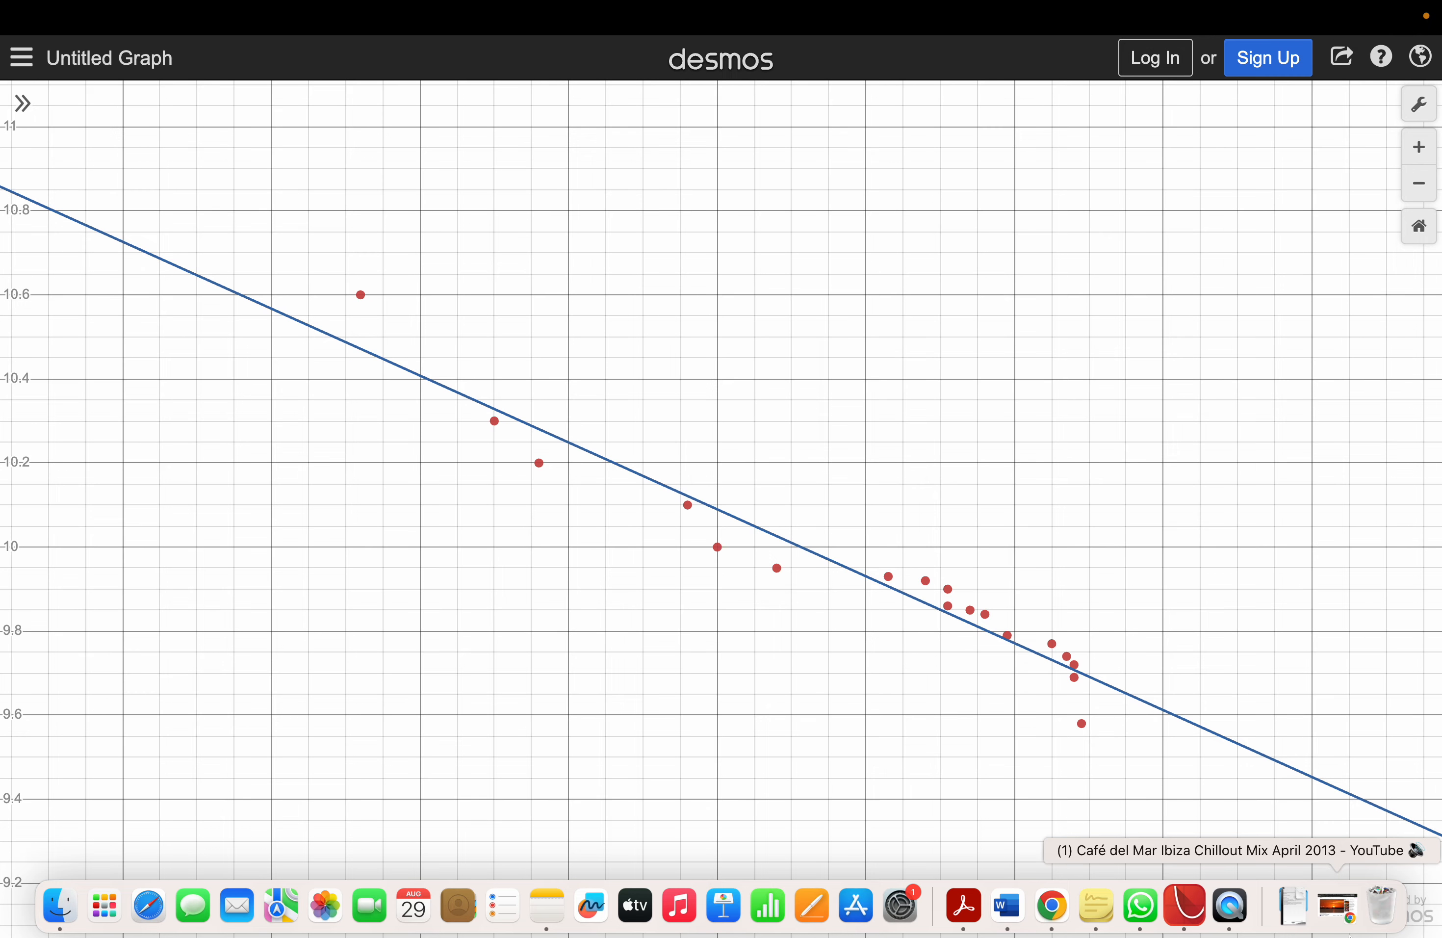
# Step: Switch to the Google Docs document Modelling Human Progress in Sport and paste the graph screenshot on a new page at the end
pyautogui.click(64, 48)
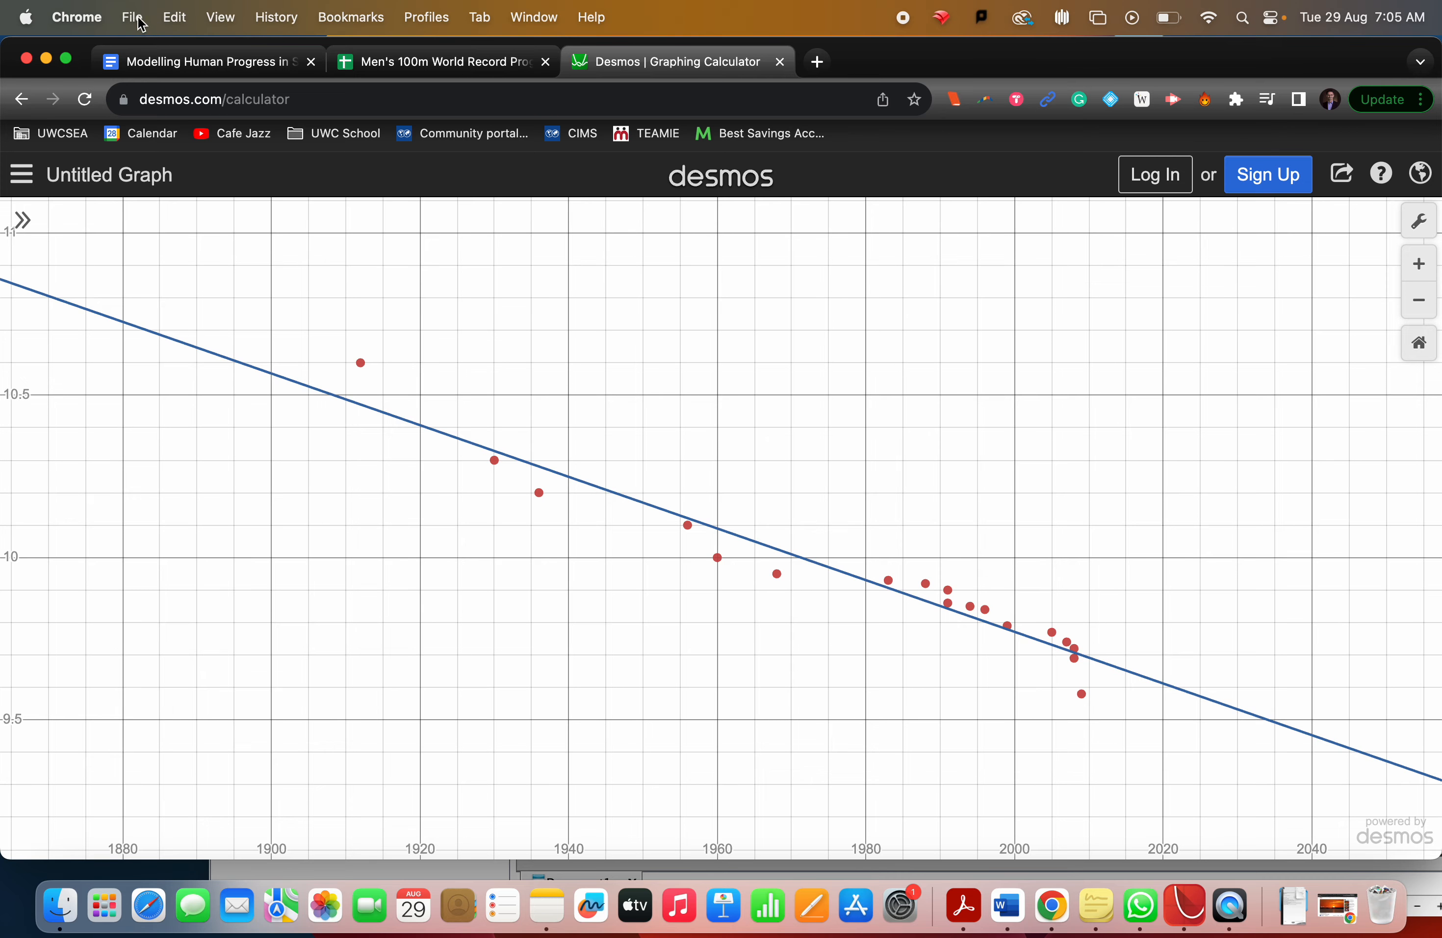
pyautogui.click(195, 61)
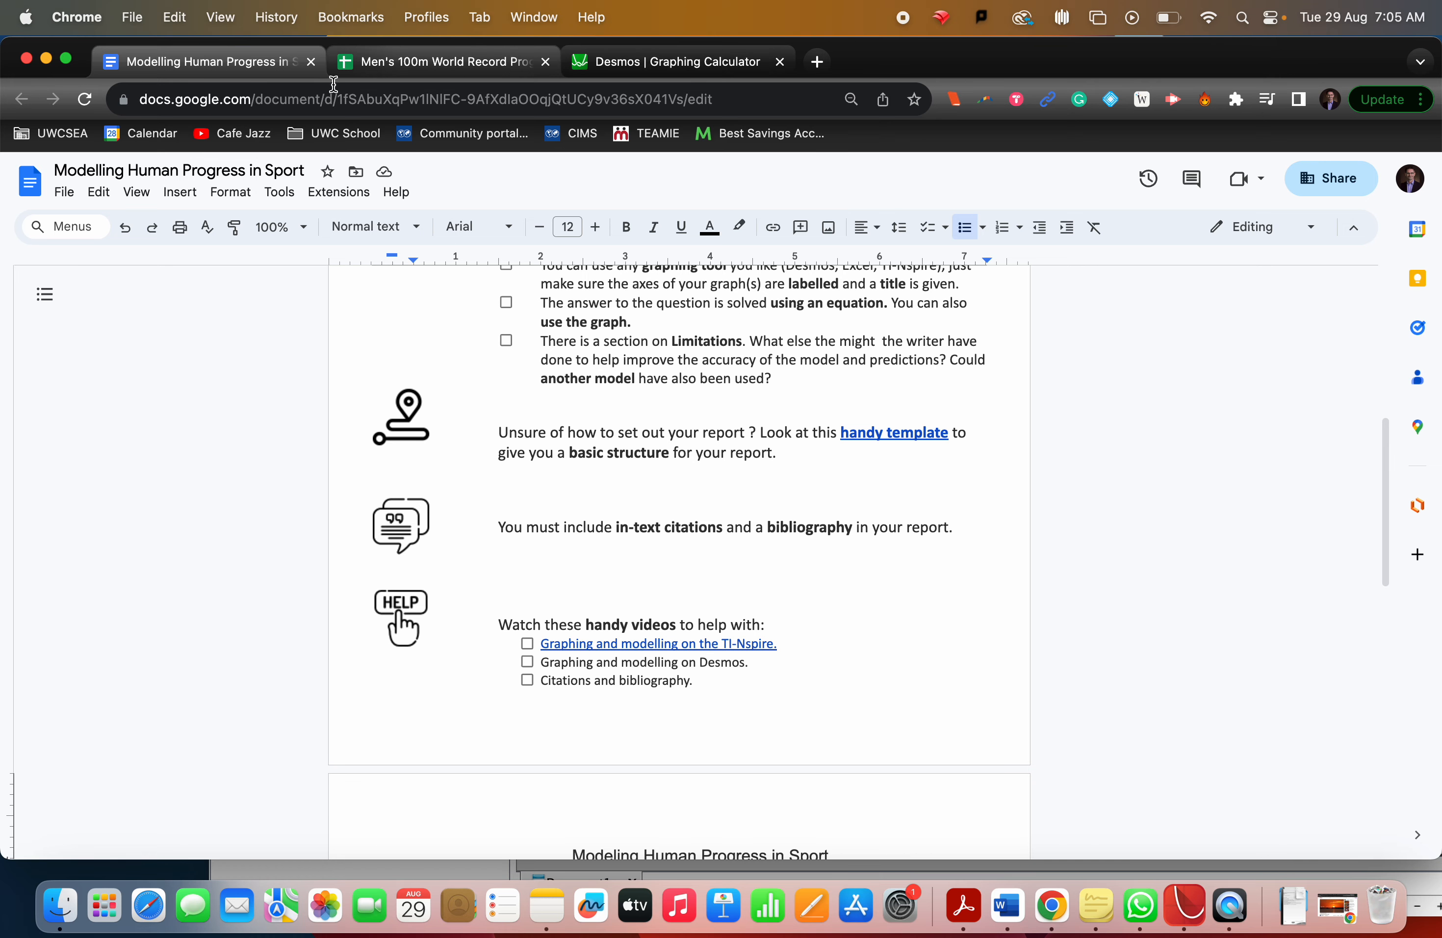
pyautogui.scroll(-15, 318, 323)
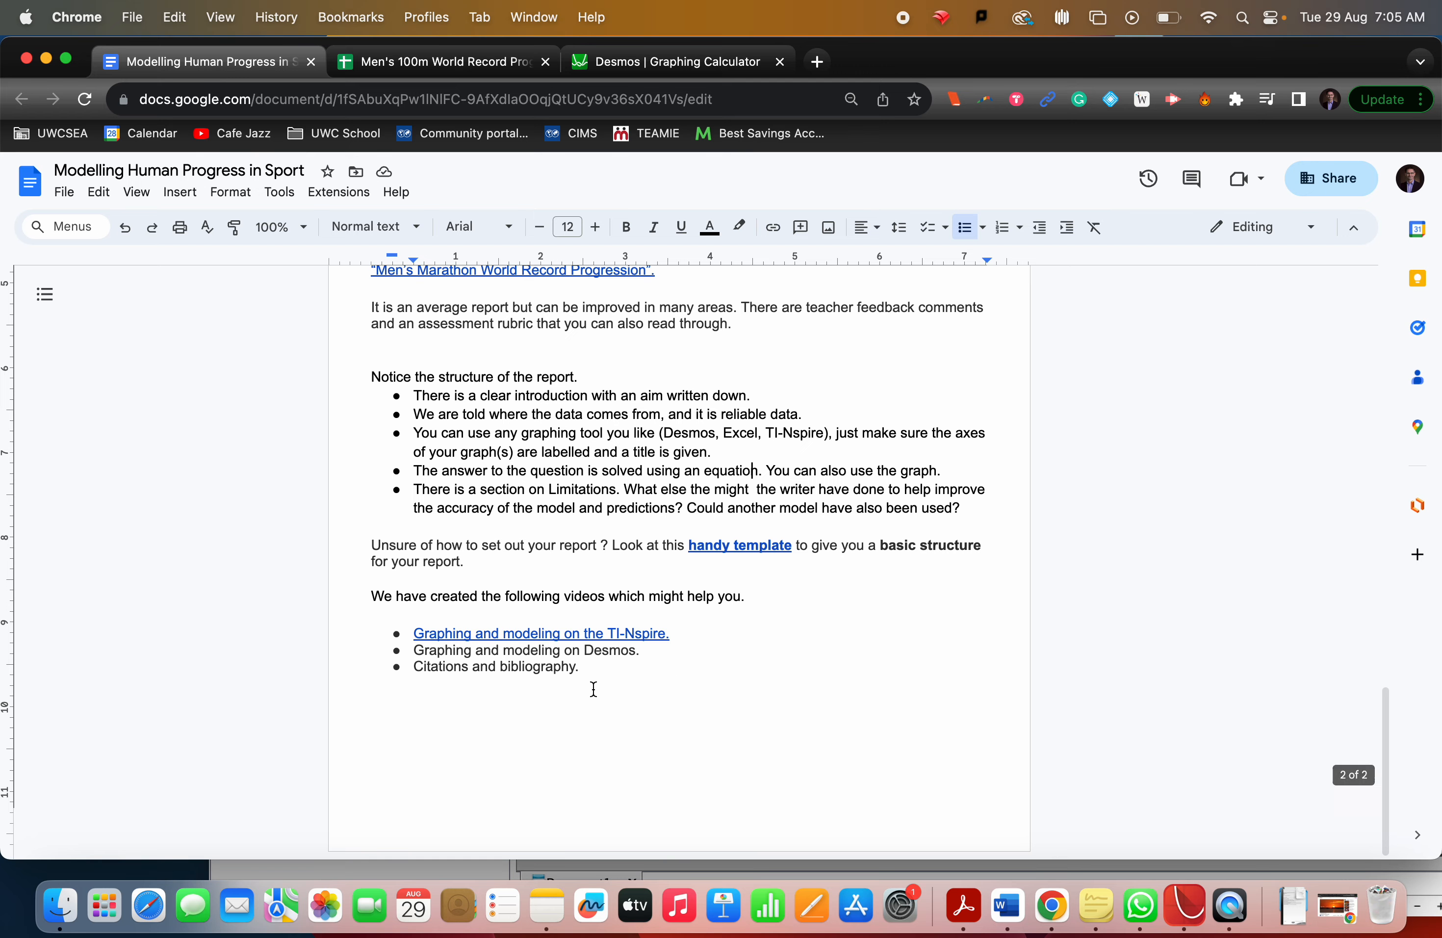
pyautogui.click(587, 673)
pyautogui.press('super+Return')
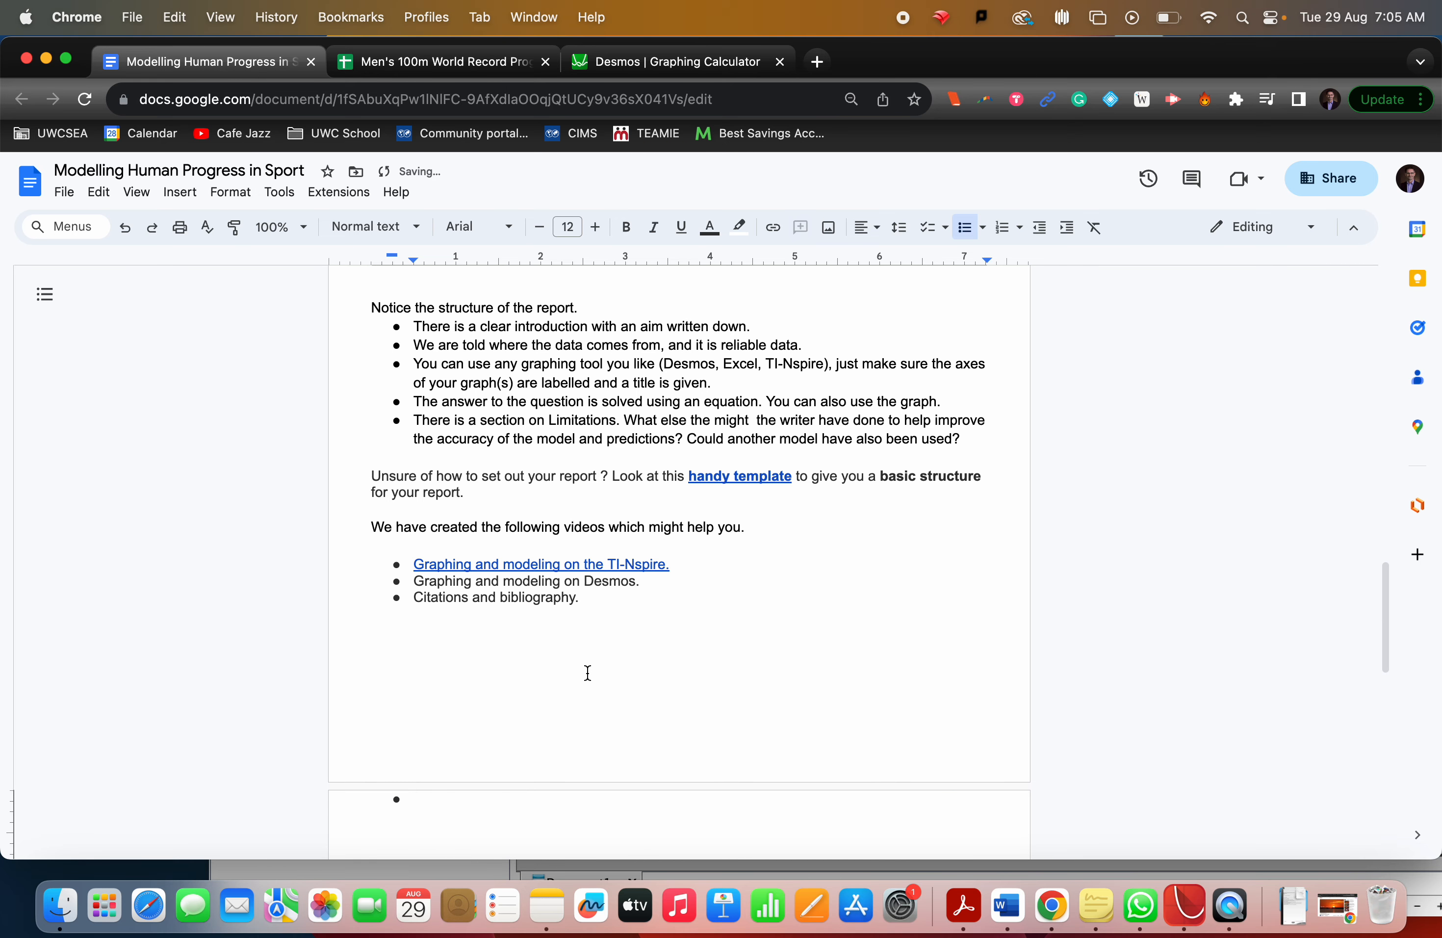
pyautogui.press('super+Return')
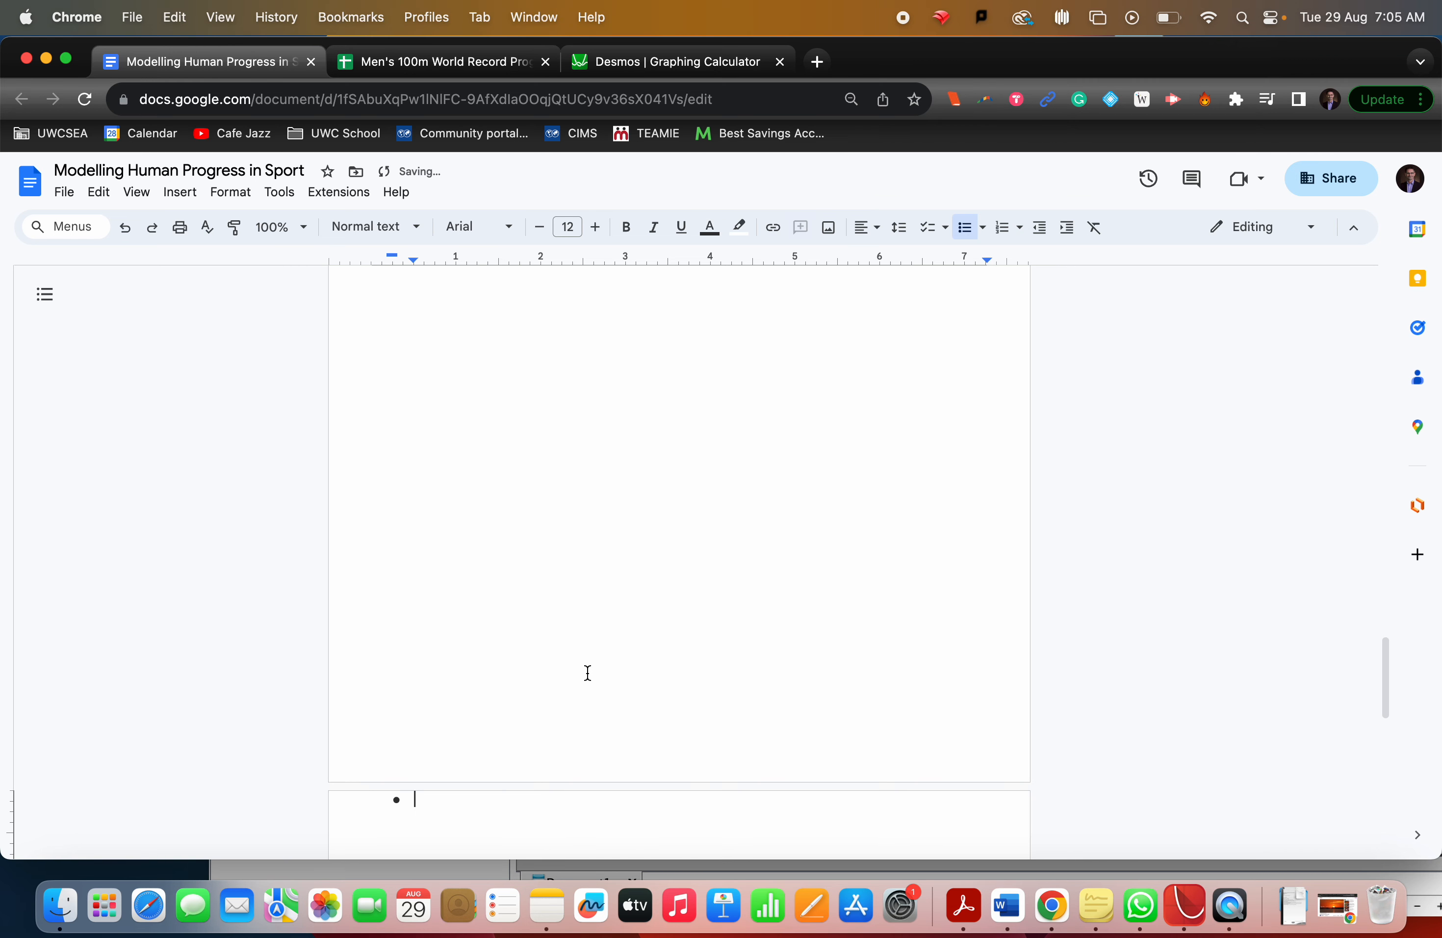
pyautogui.press('super+v')
# Step: Shrink the pasted graph image proportionally to about two-thirds of its width
pyautogui.click(689, 663)
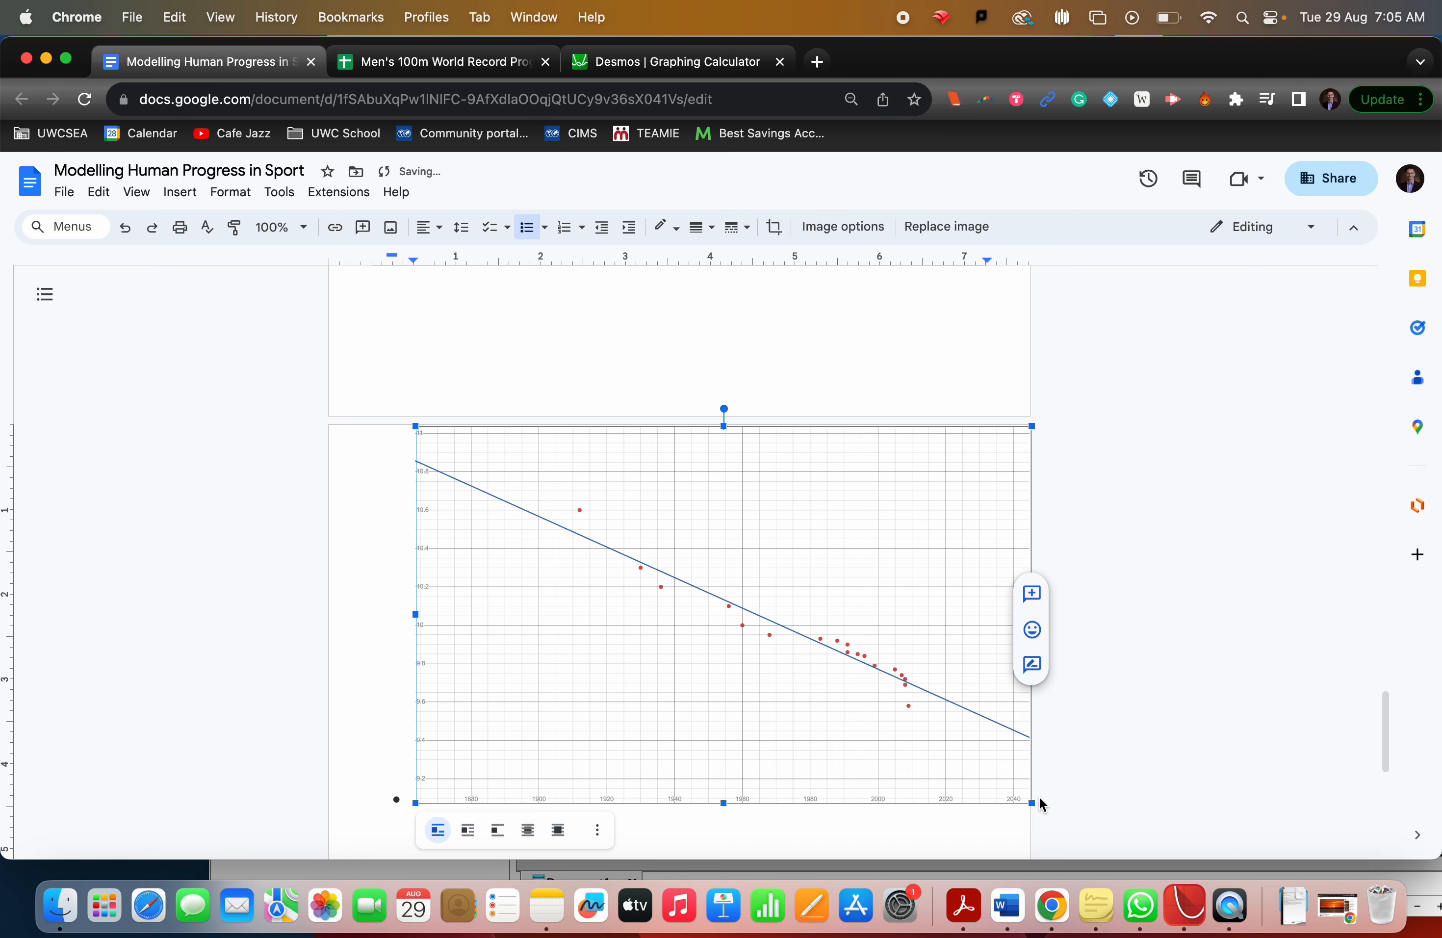
pyautogui.moveTo(1031, 803); pyautogui.dragTo(810, 668)
pyautogui.click(871, 619)
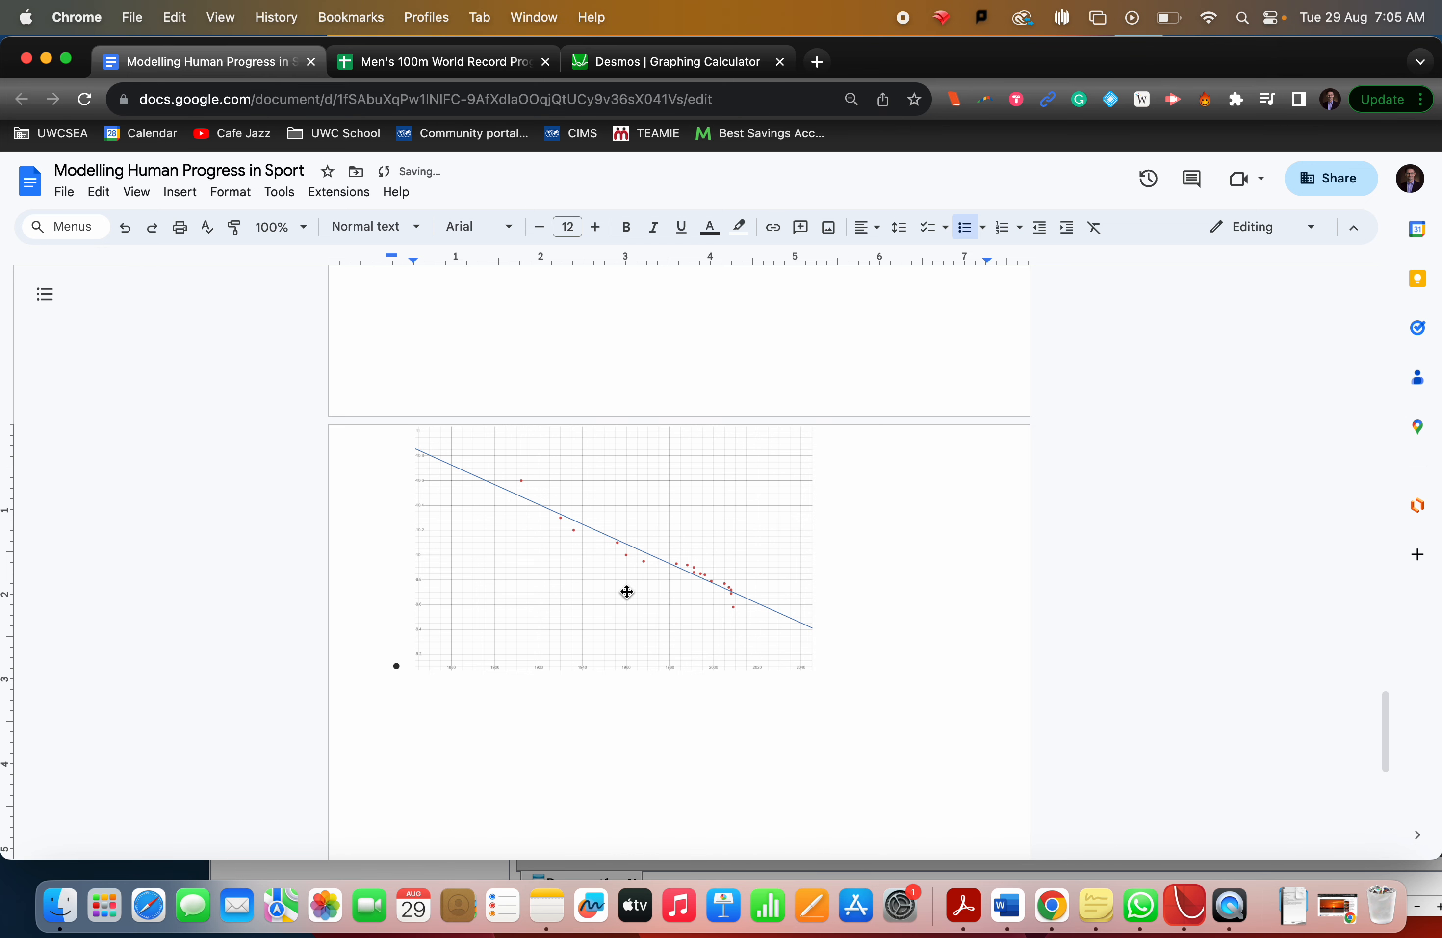
pyautogui.scroll(5, 627, 592)
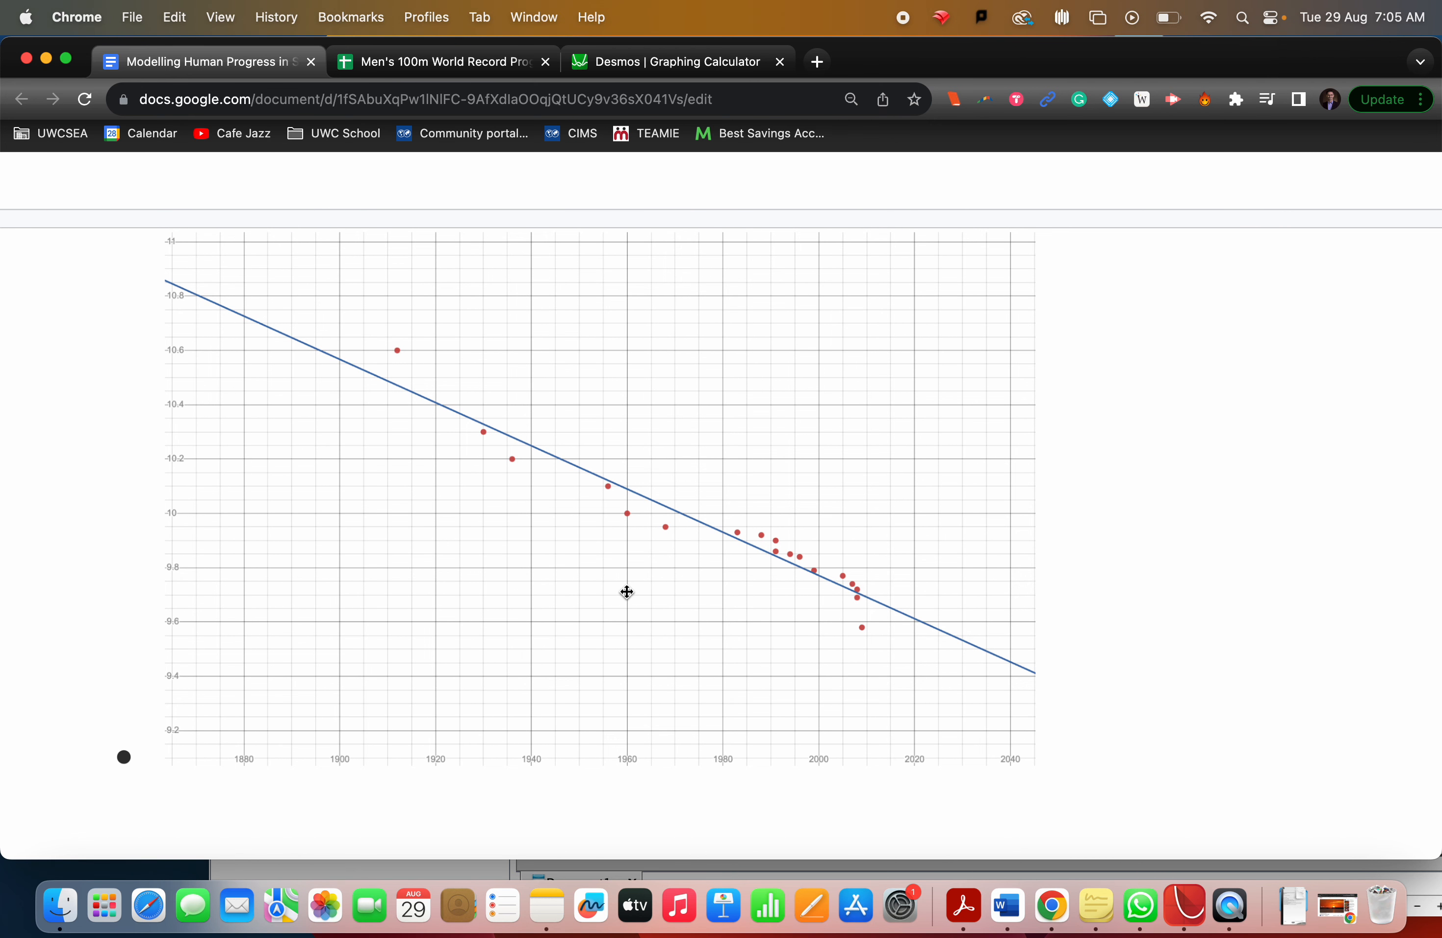